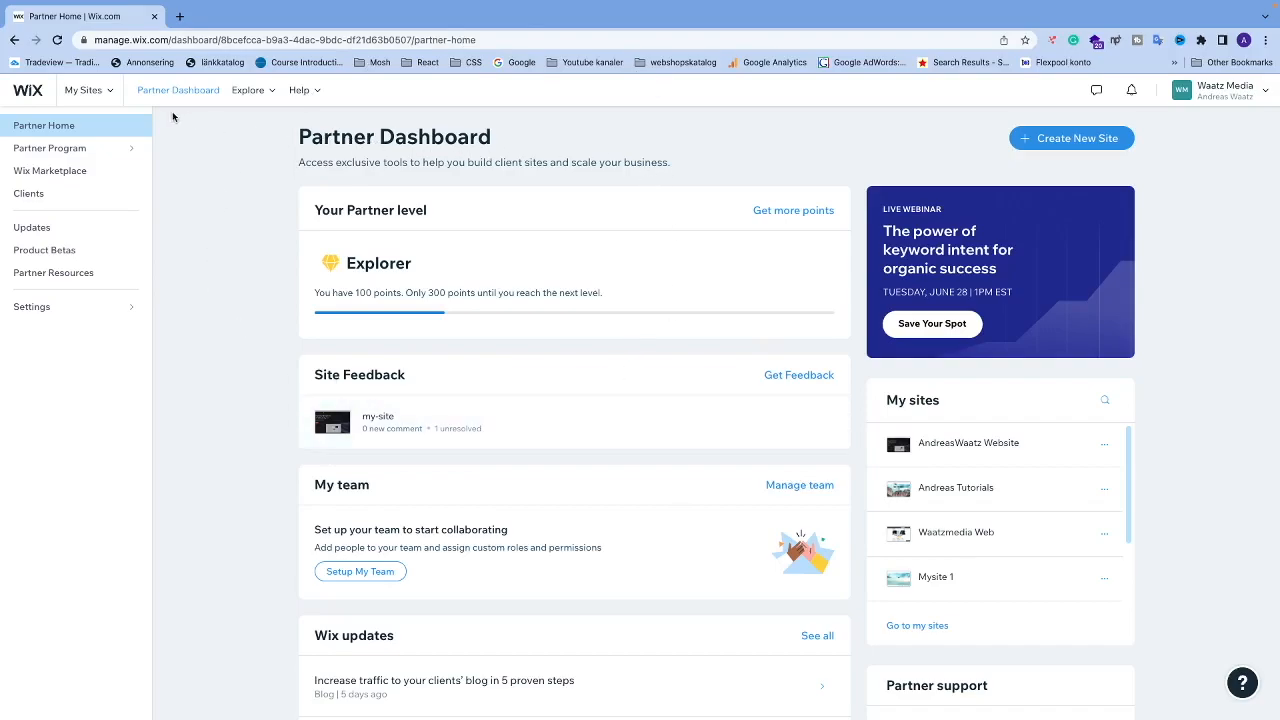
Step: Open the Google Analytics connection page in the marketing integrations of the recently opened Premium site
left_click(104, 97)
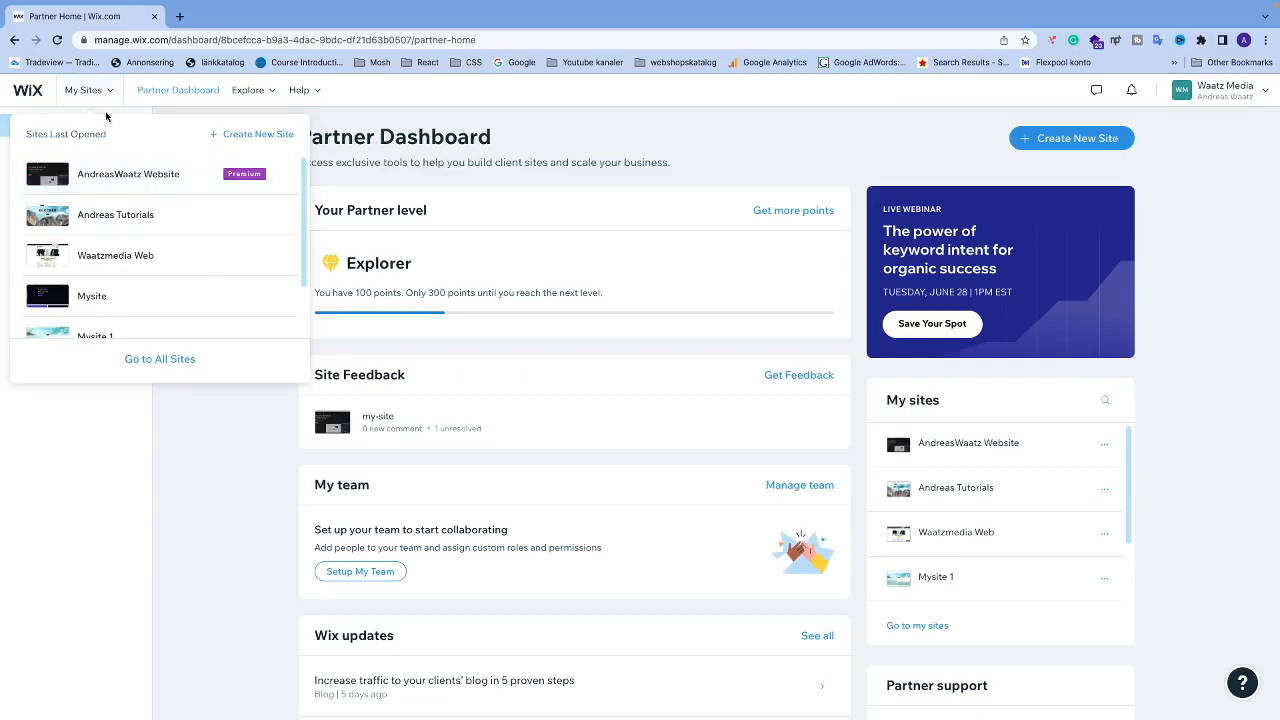
left_click(111, 173)
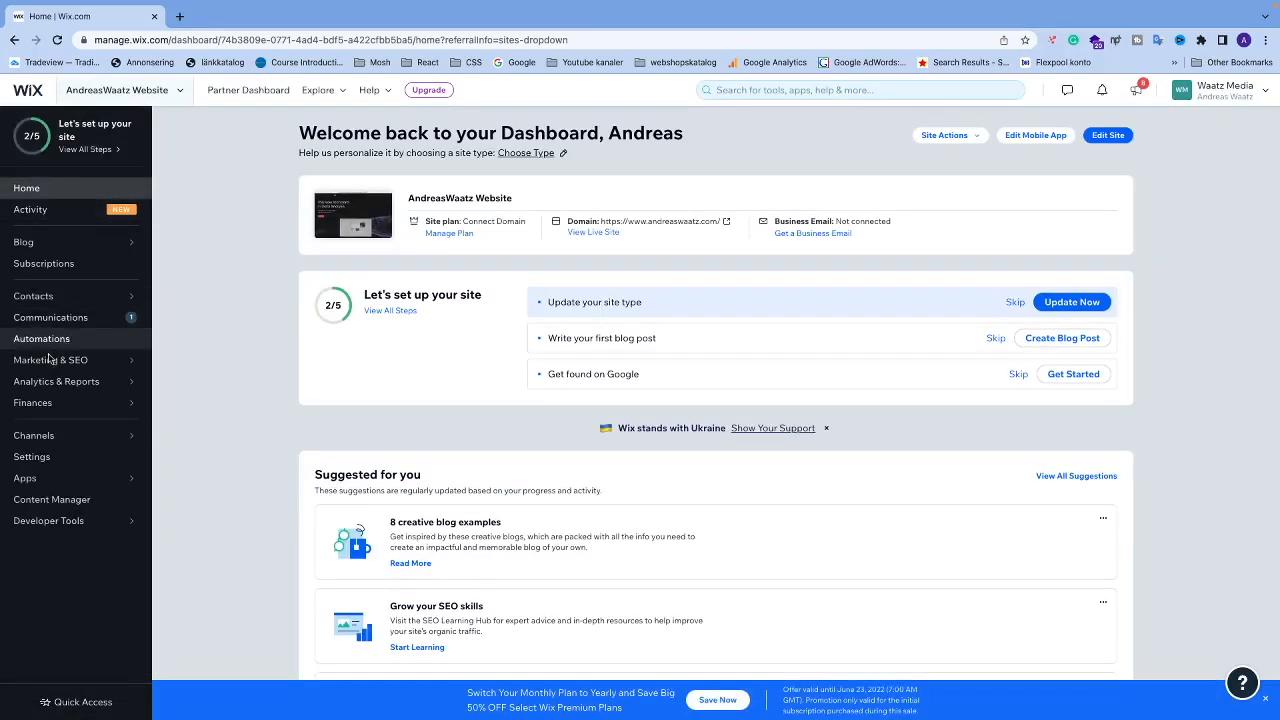
mouse_move(40, 367)
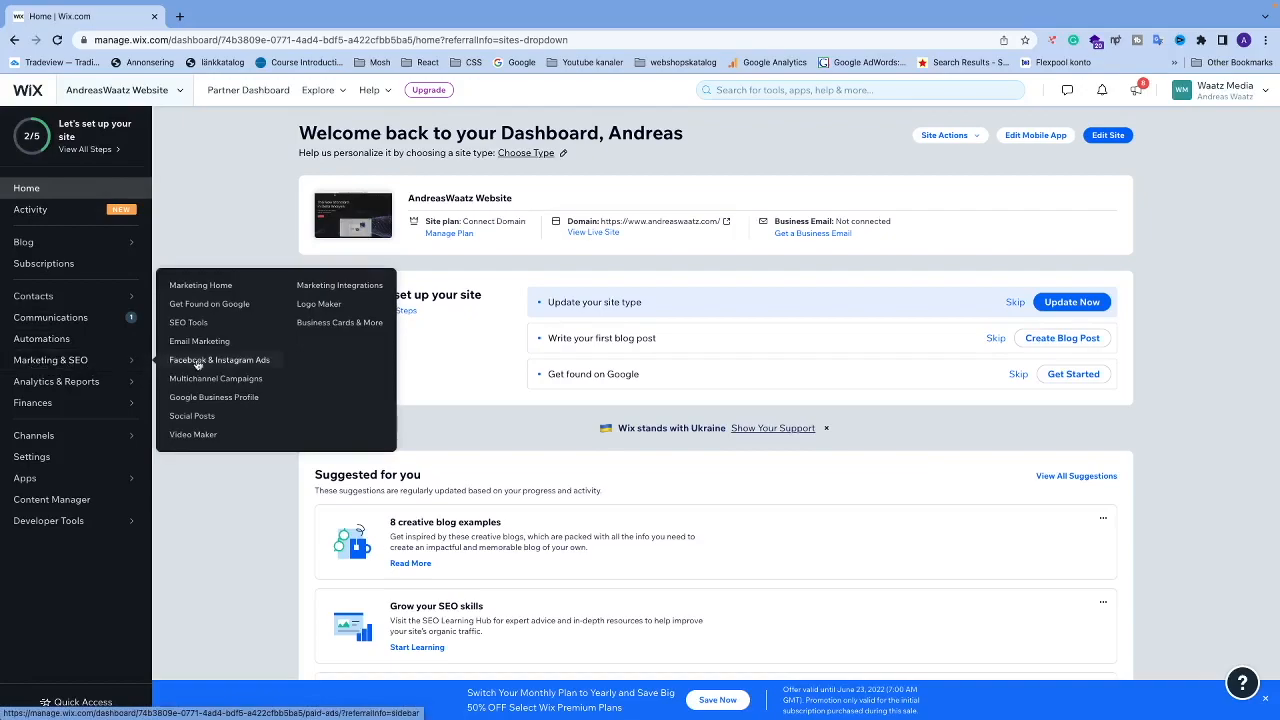
left_click(322, 287)
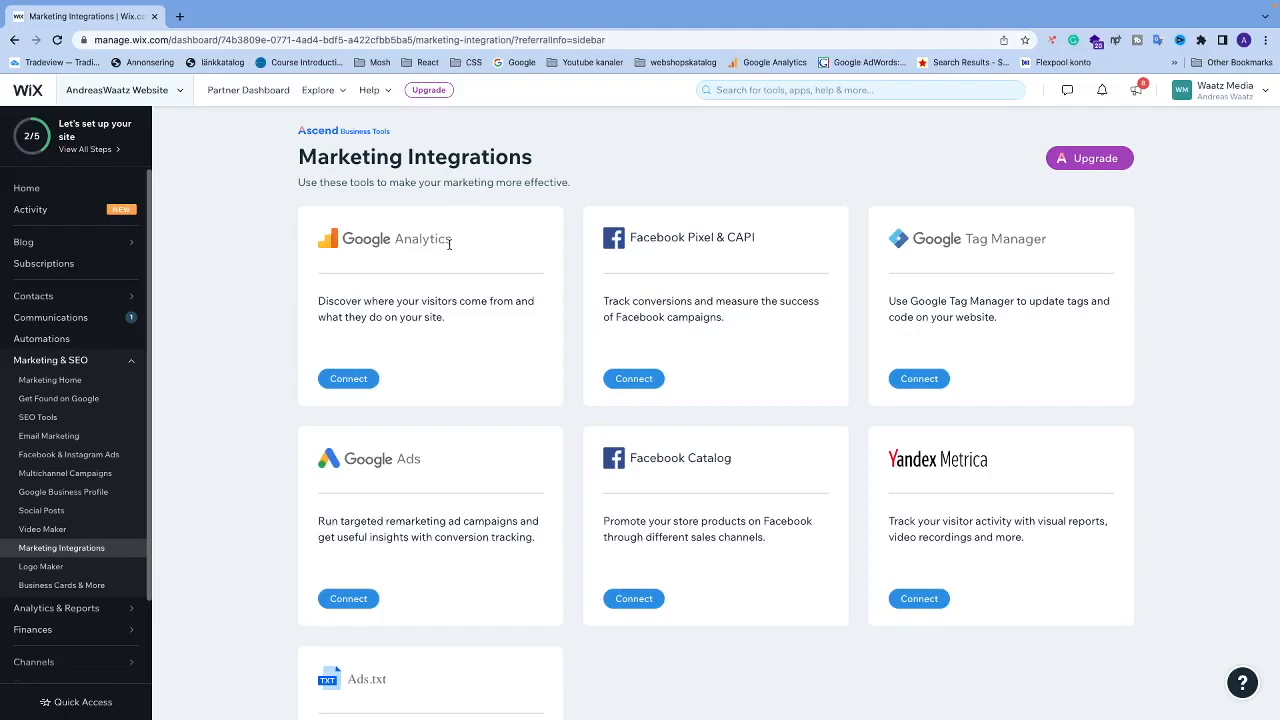
left_click(348, 386)
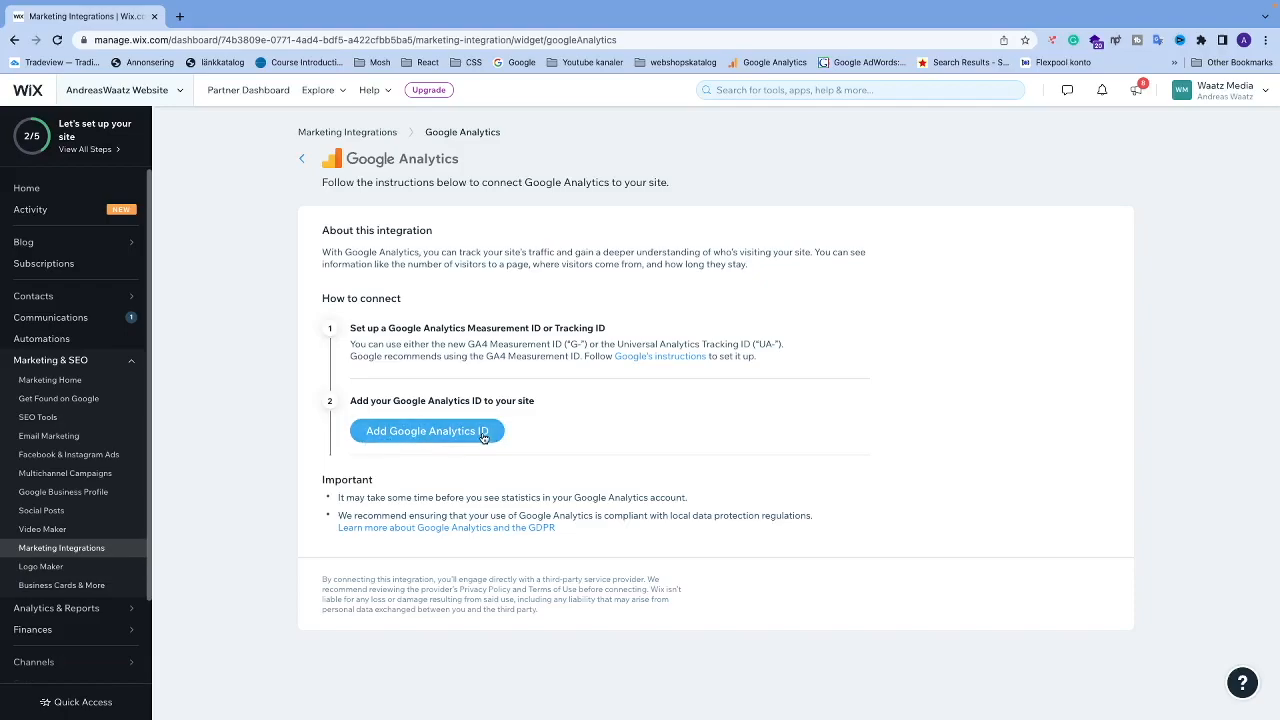
Step: Search Google for "google analytics" in a new browser tab and open the Google Analytics site
left_click(180, 16)
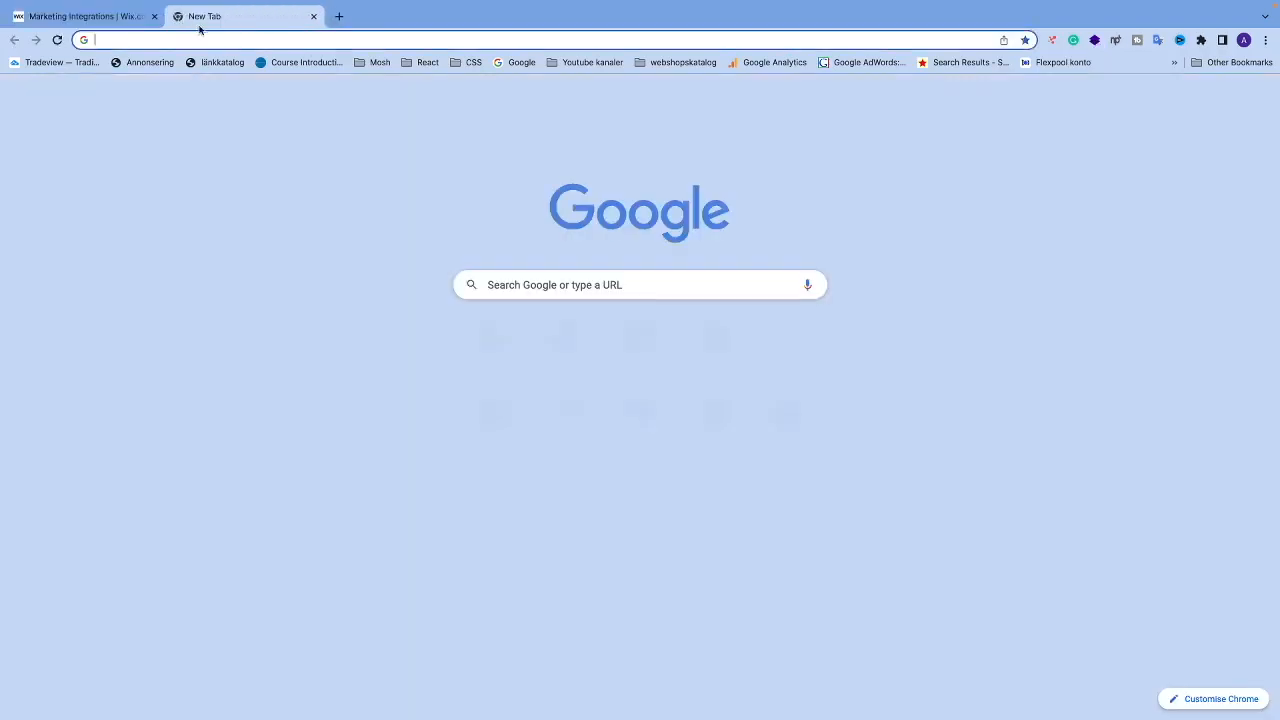
left_click(520, 275)
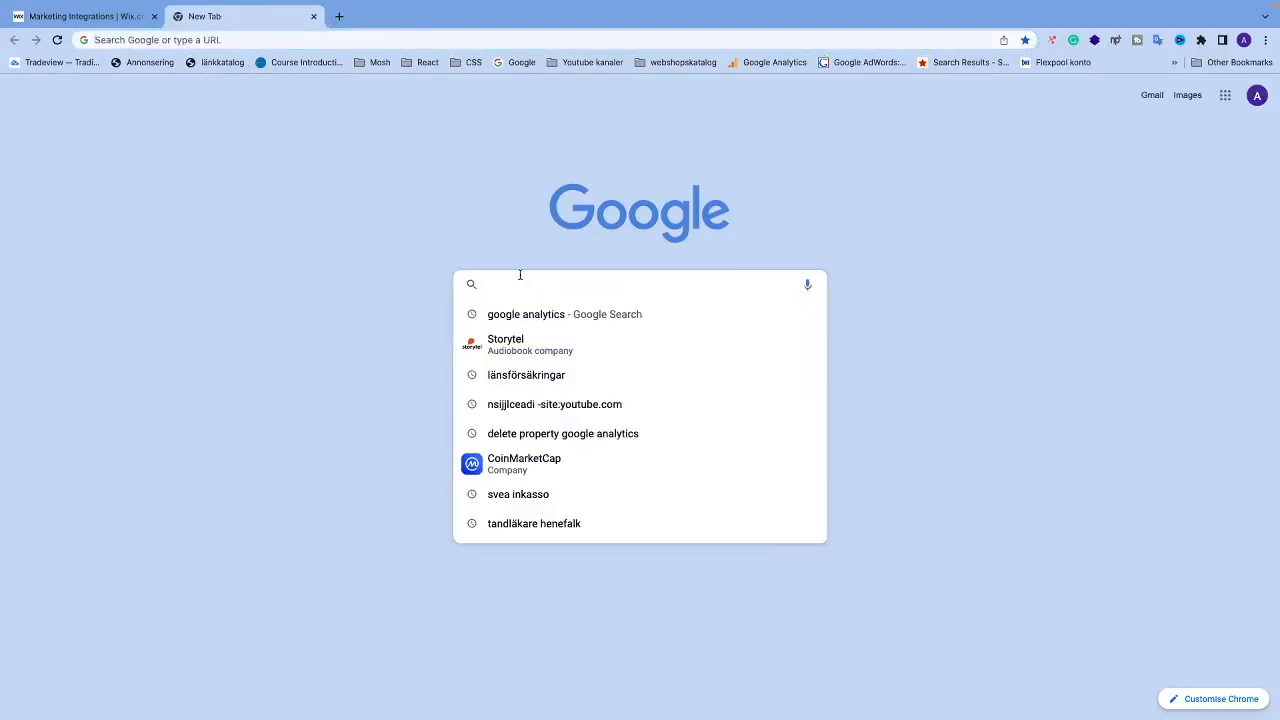
type("goo")
key("Return")
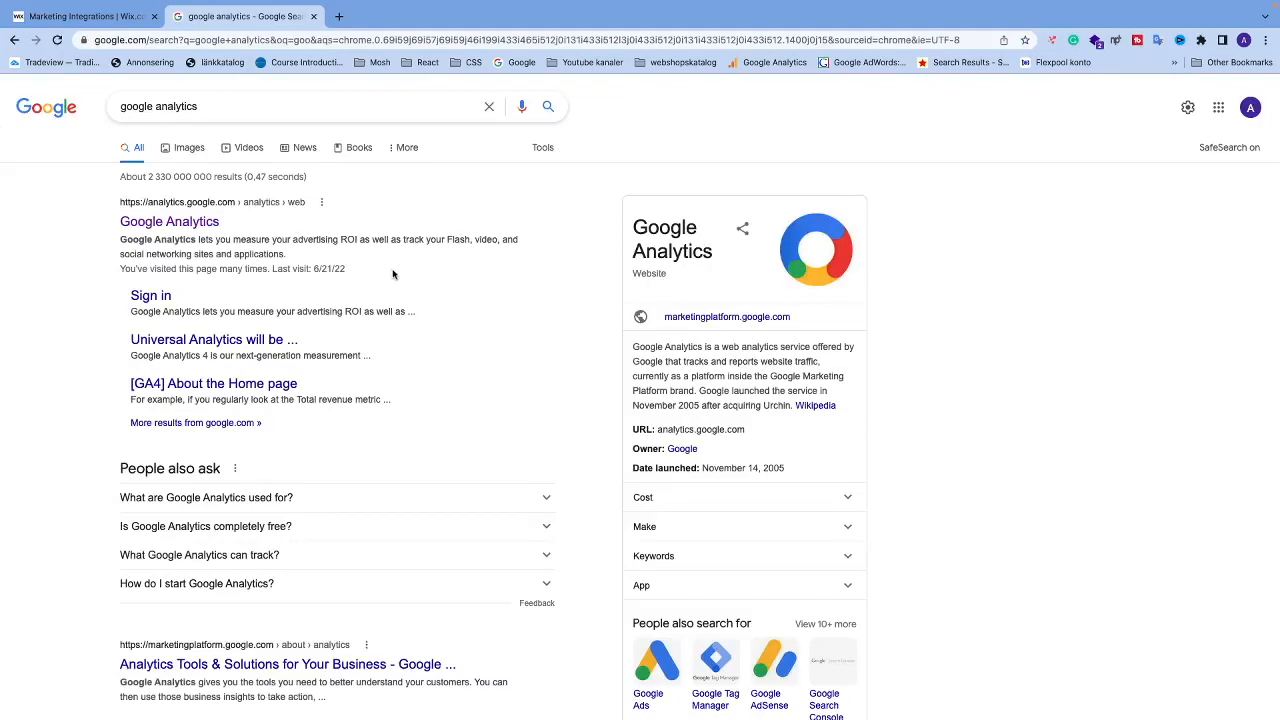
left_click(150, 228)
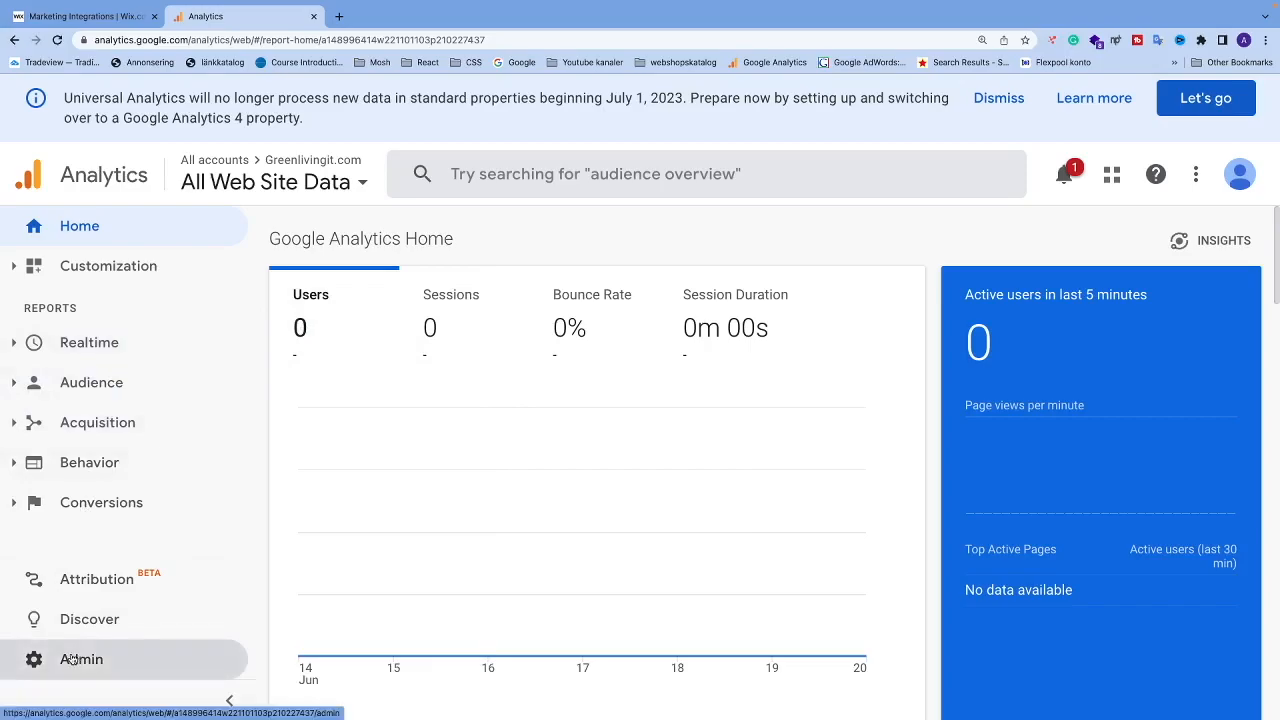
Step: Start a new property in the Analytics admin area and name it Wix Tutorial
scroll(74, 659, "up", 5)
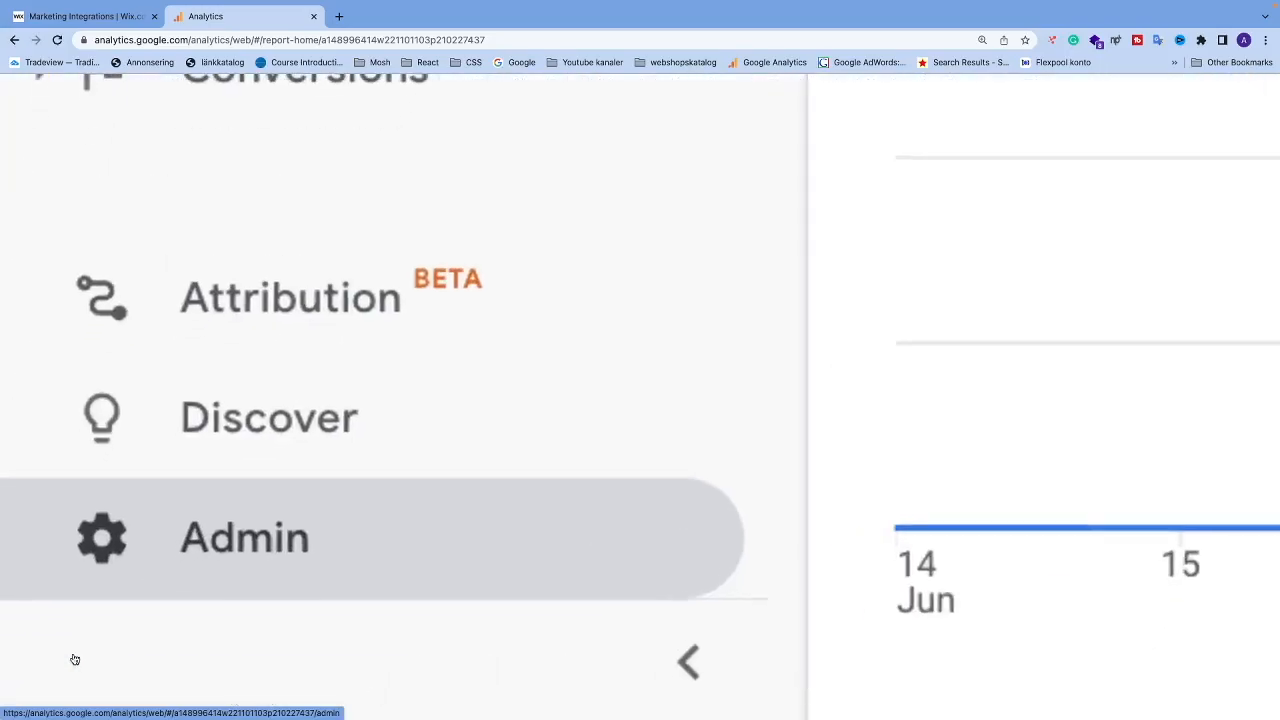
scroll(203, 545, "down", 5)
left_click(203, 543)
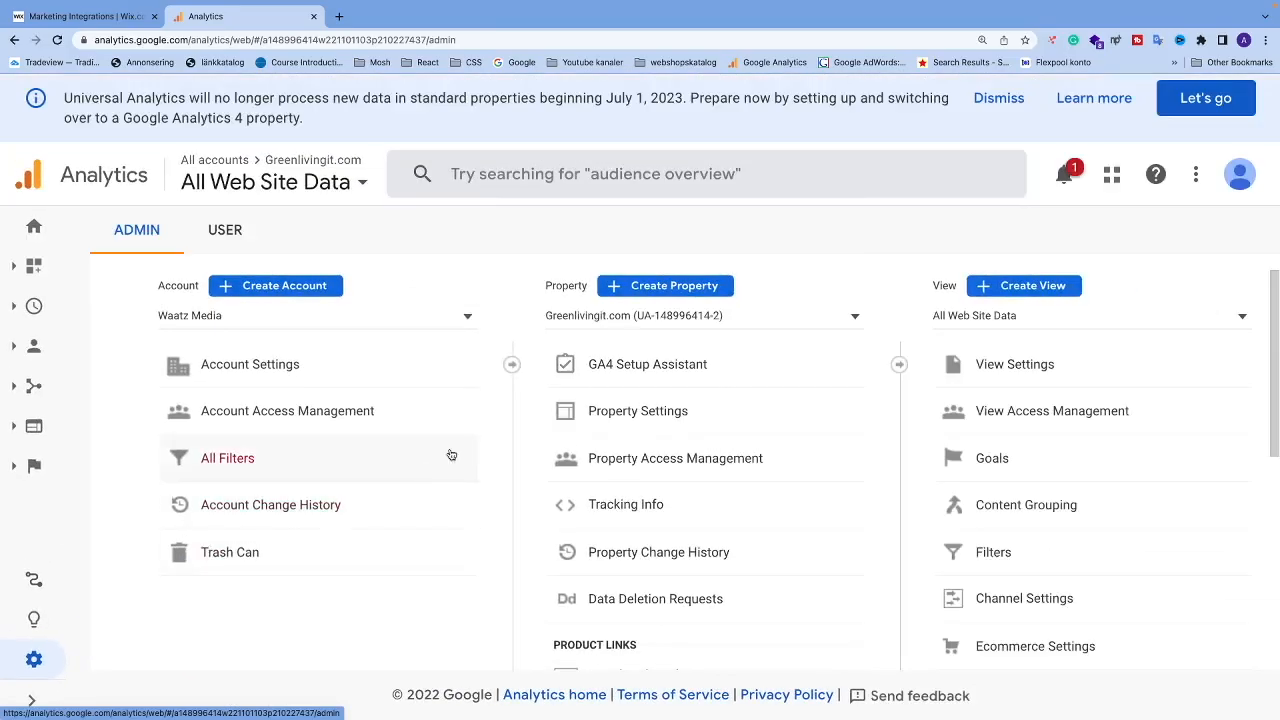
left_click(652, 290)
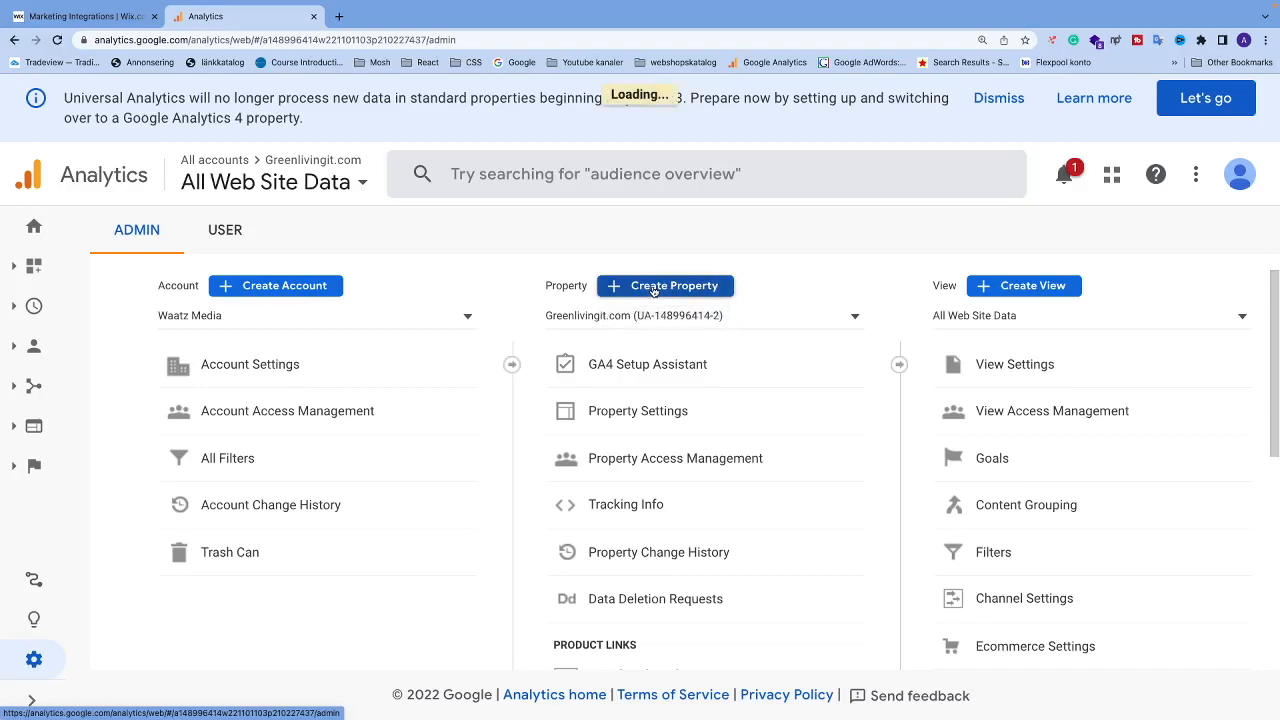
scroll(360, 352, "down", 2)
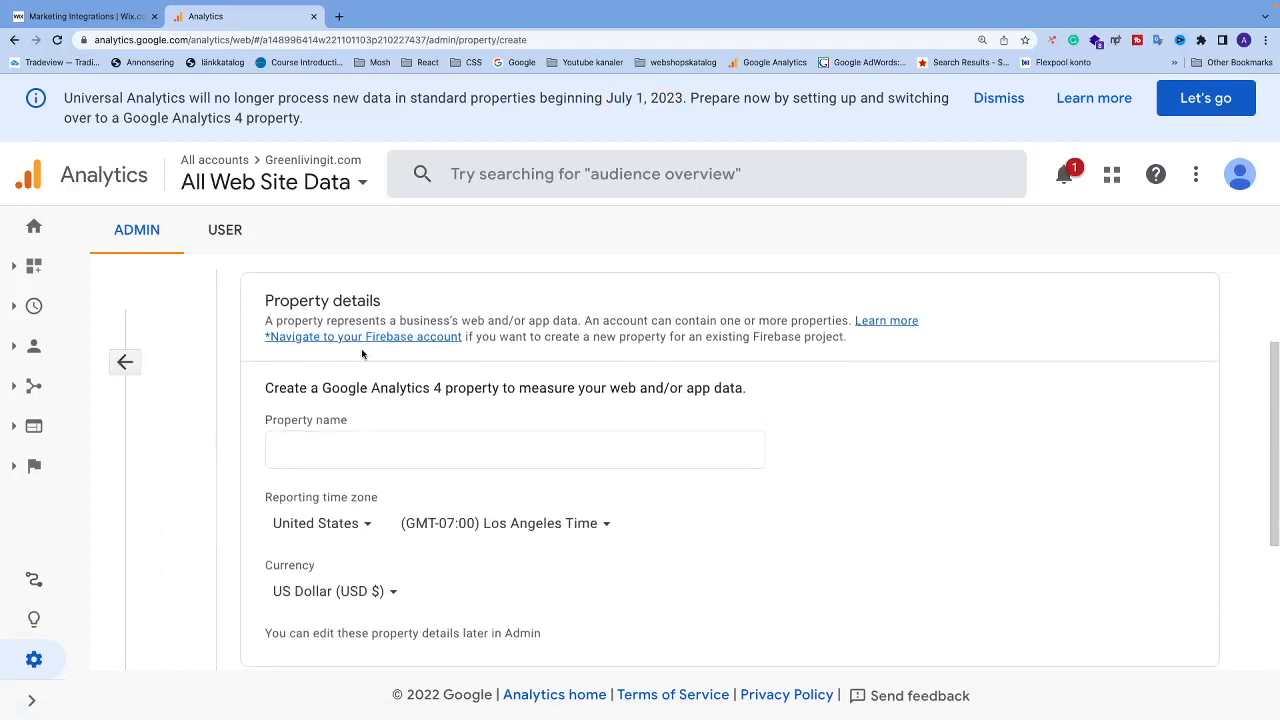
left_click(360, 424)
left_click(359, 424)
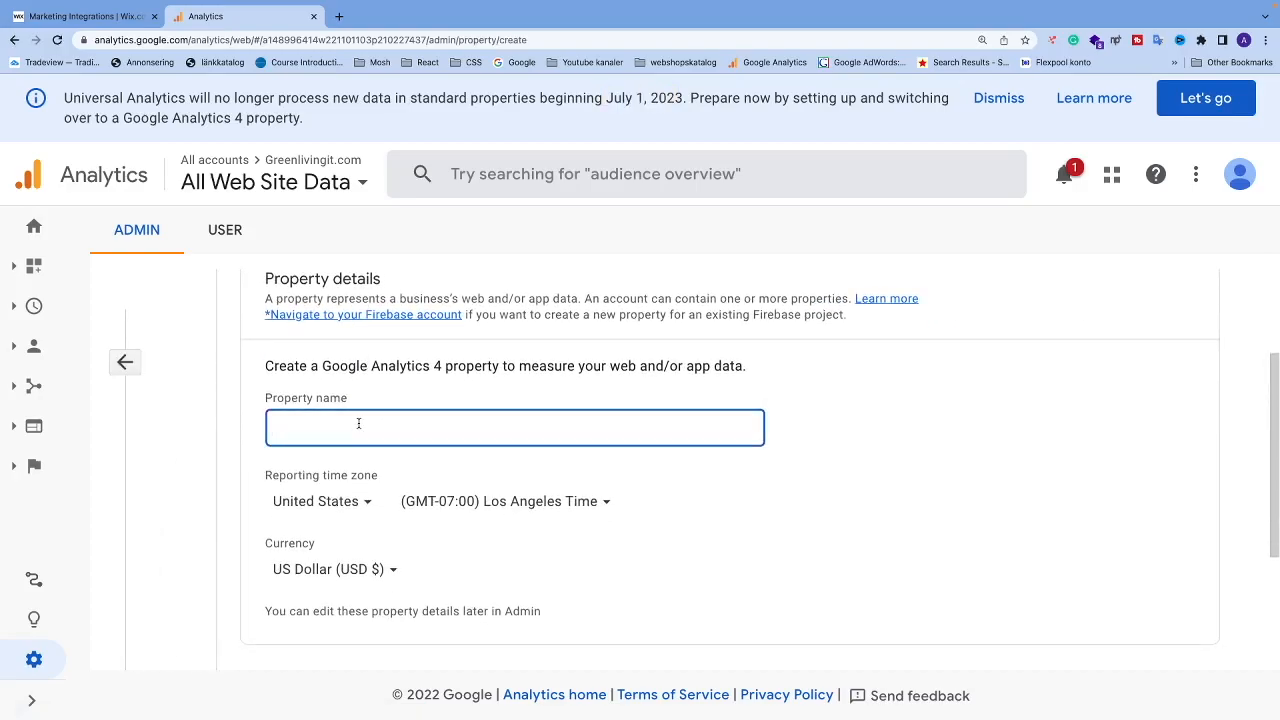
type("Wix Tutorial")
Step: Set the property's reporting time zone to Sweden and its currency to Swedish Krona (SEK), and continue to the business information
left_click(359, 502)
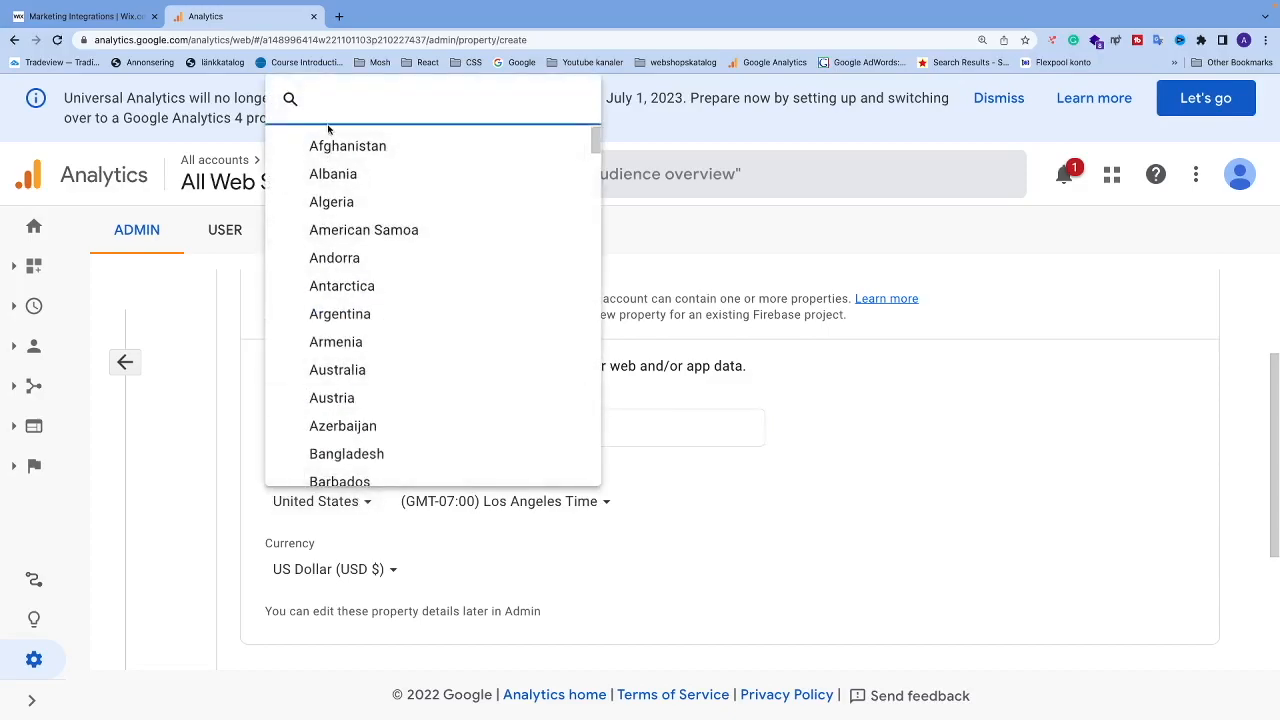
type("swe")
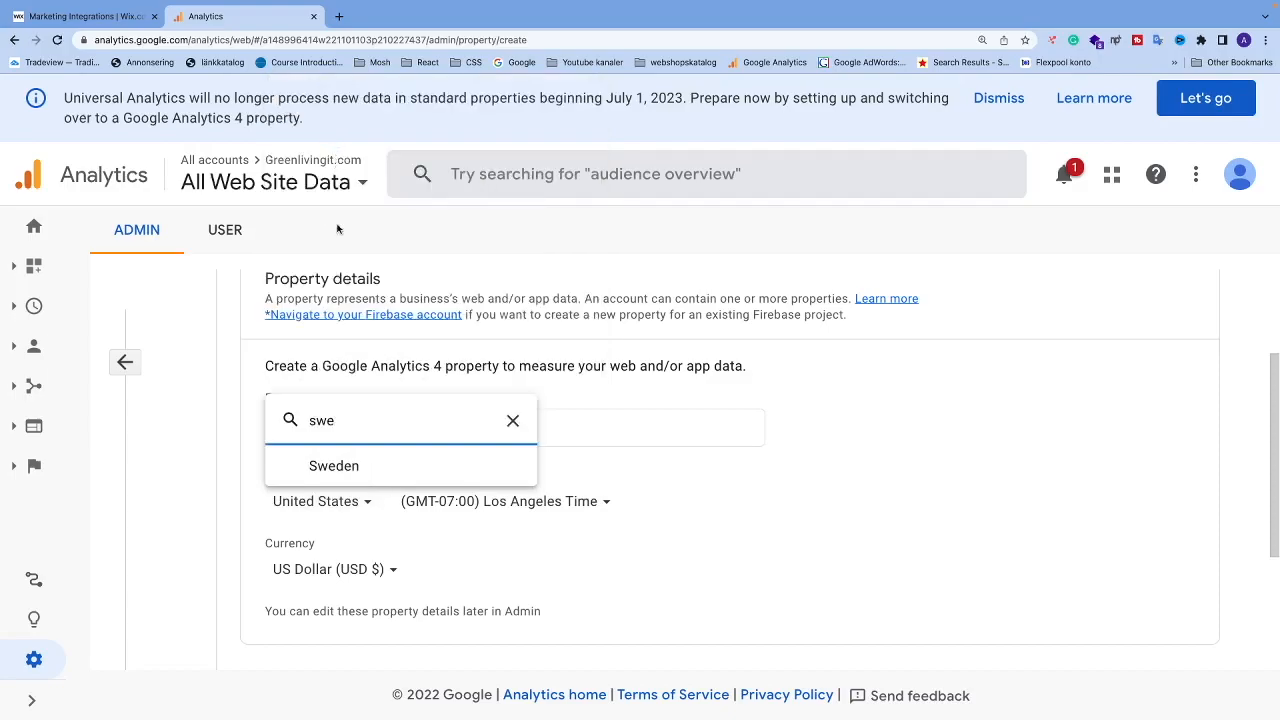
left_click(340, 463)
scroll(312, 500, "down", 1)
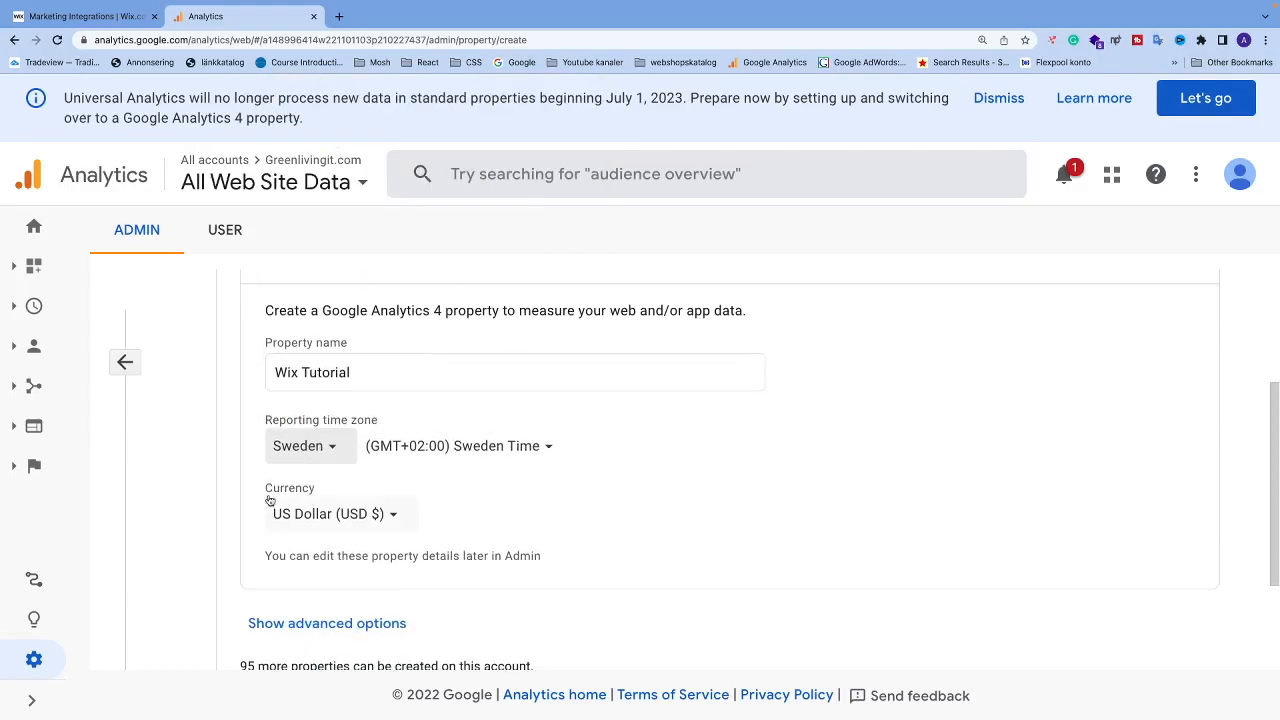
left_click(290, 519)
type("swe")
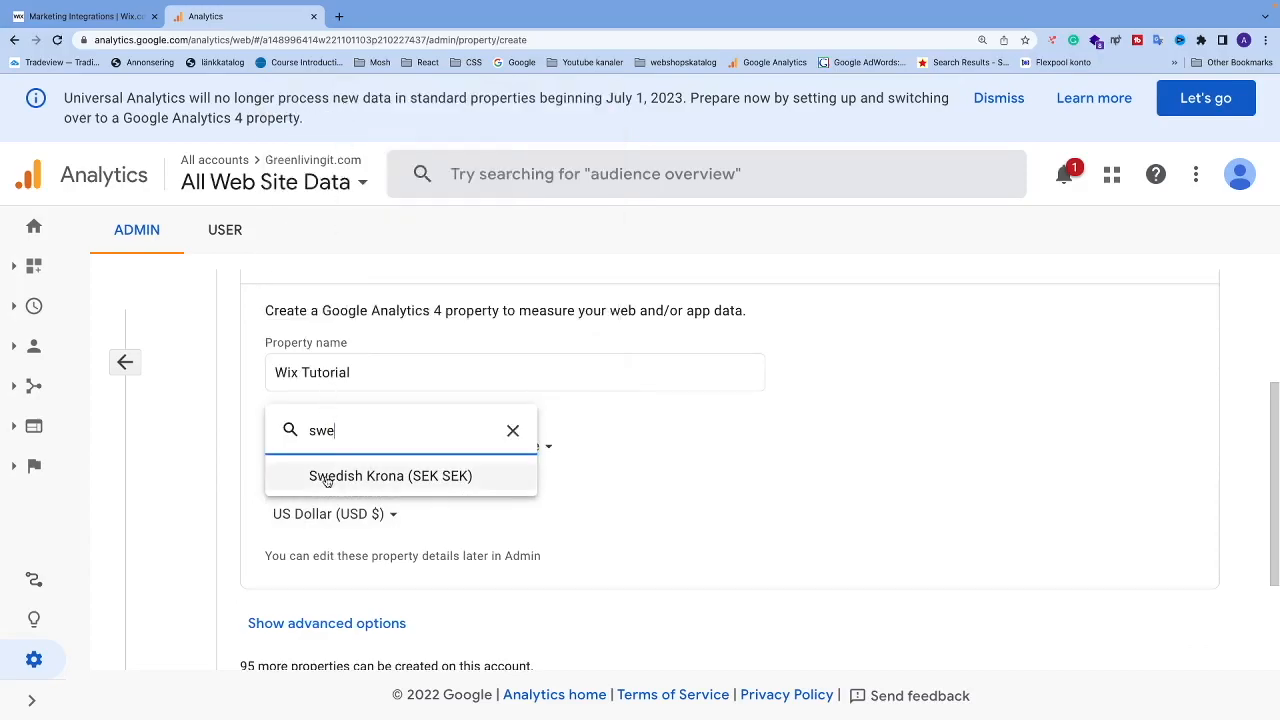
left_click(326, 478)
scroll(278, 495, "down", 2)
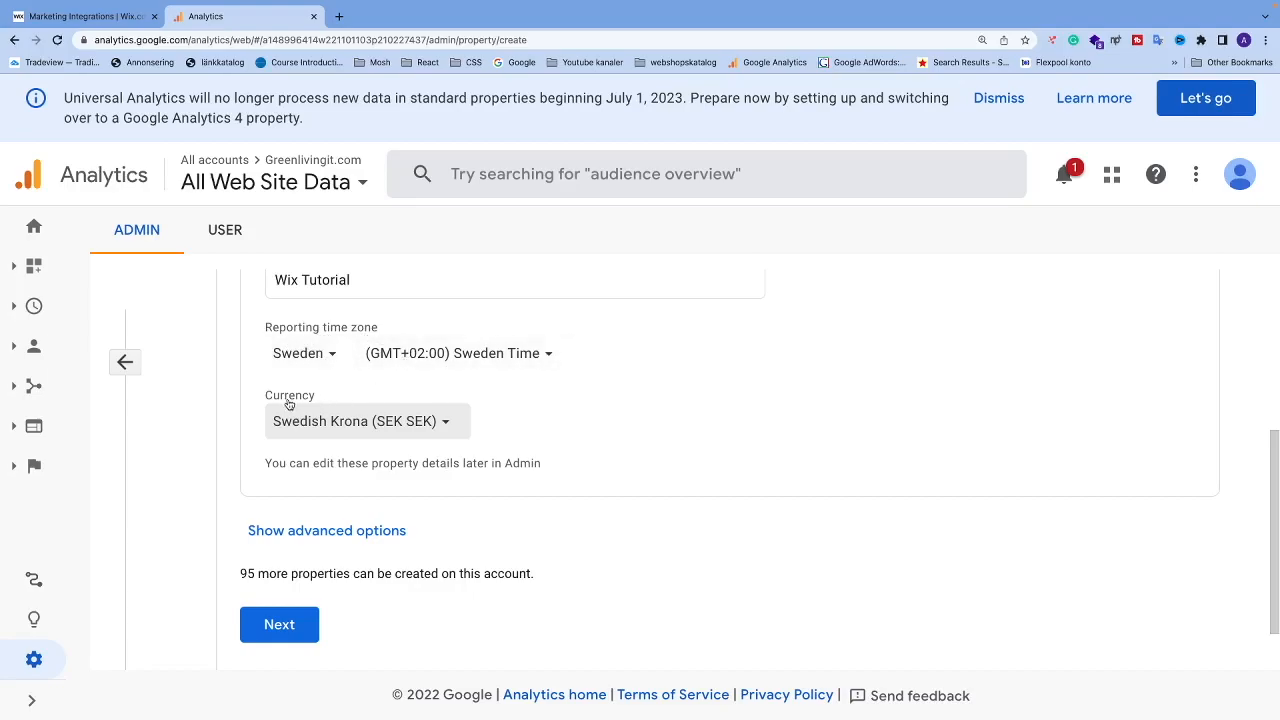
scroll(341, 440, "down", 2)
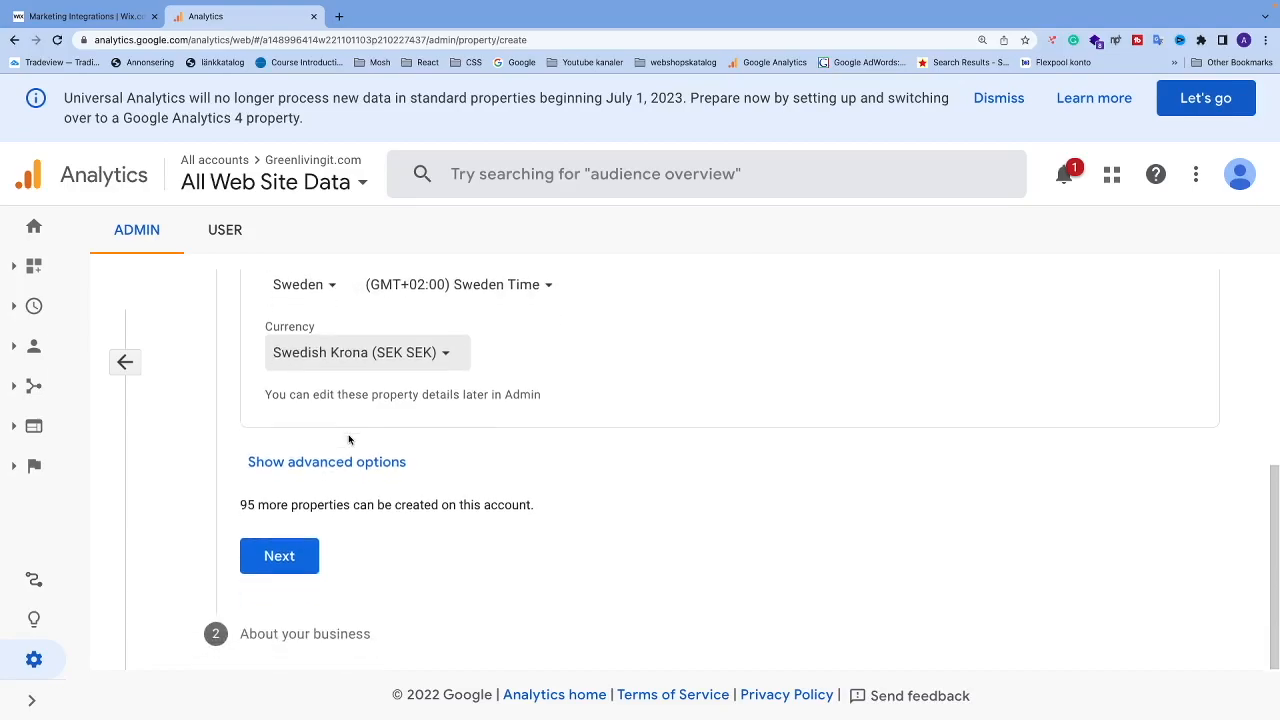
left_click(268, 566)
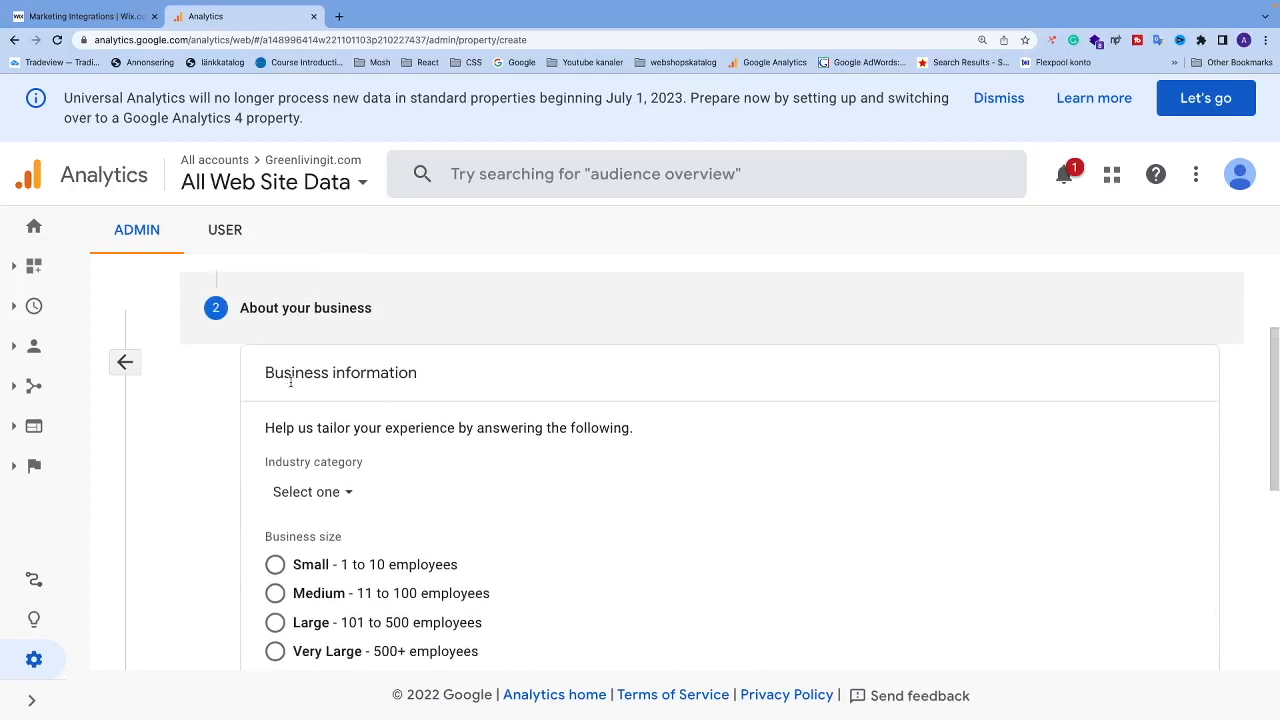
Step: Set the industry category to Finance and the business size to Small - 1 to 10 employees
left_click(323, 485)
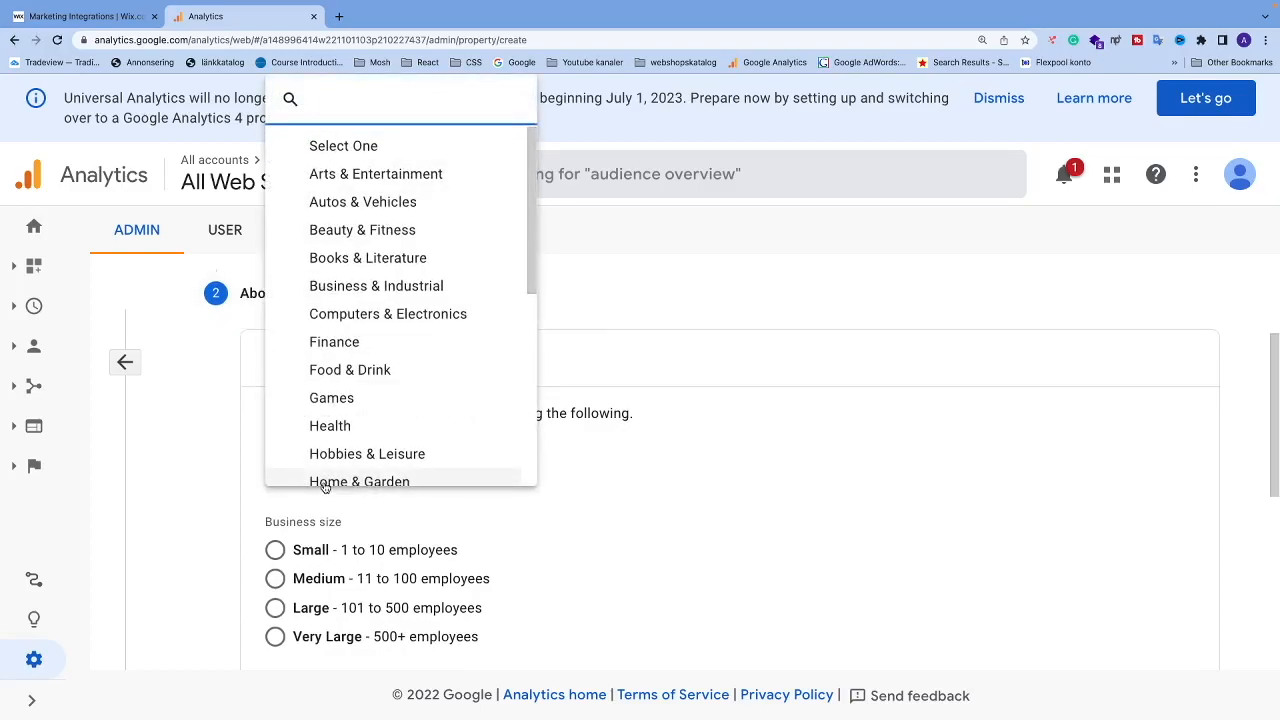
left_click(333, 342)
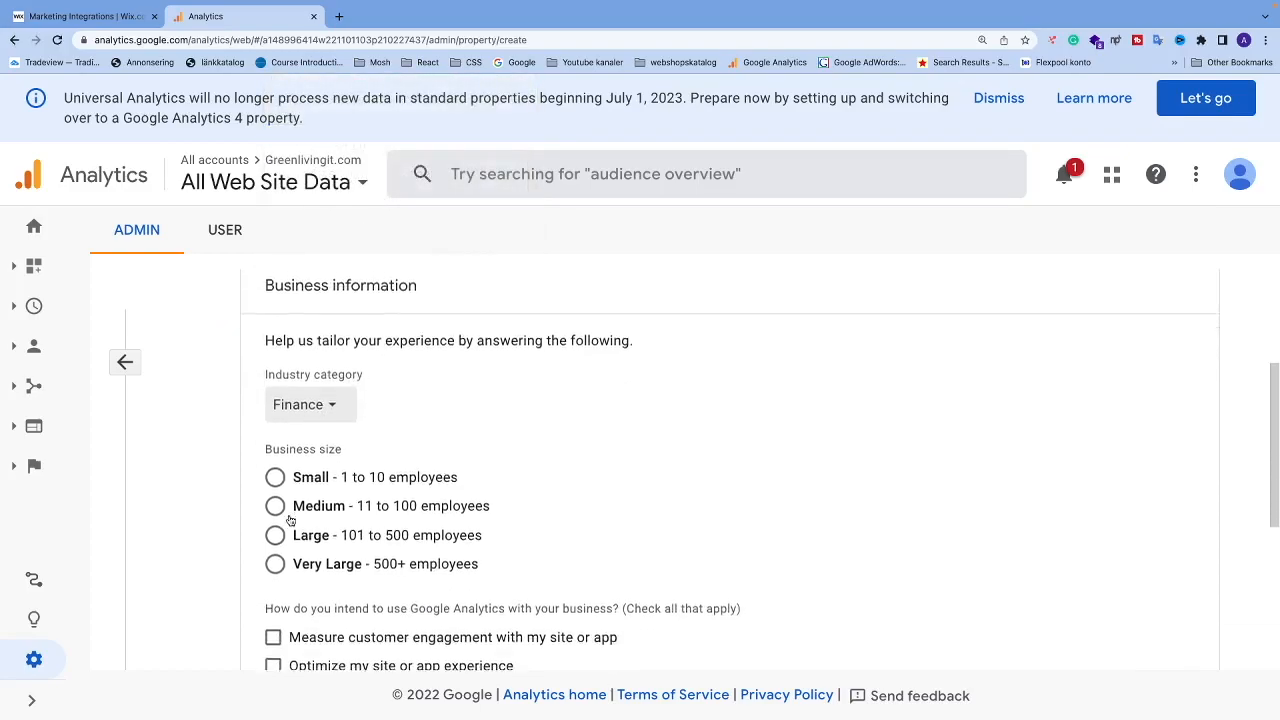
left_click(276, 453)
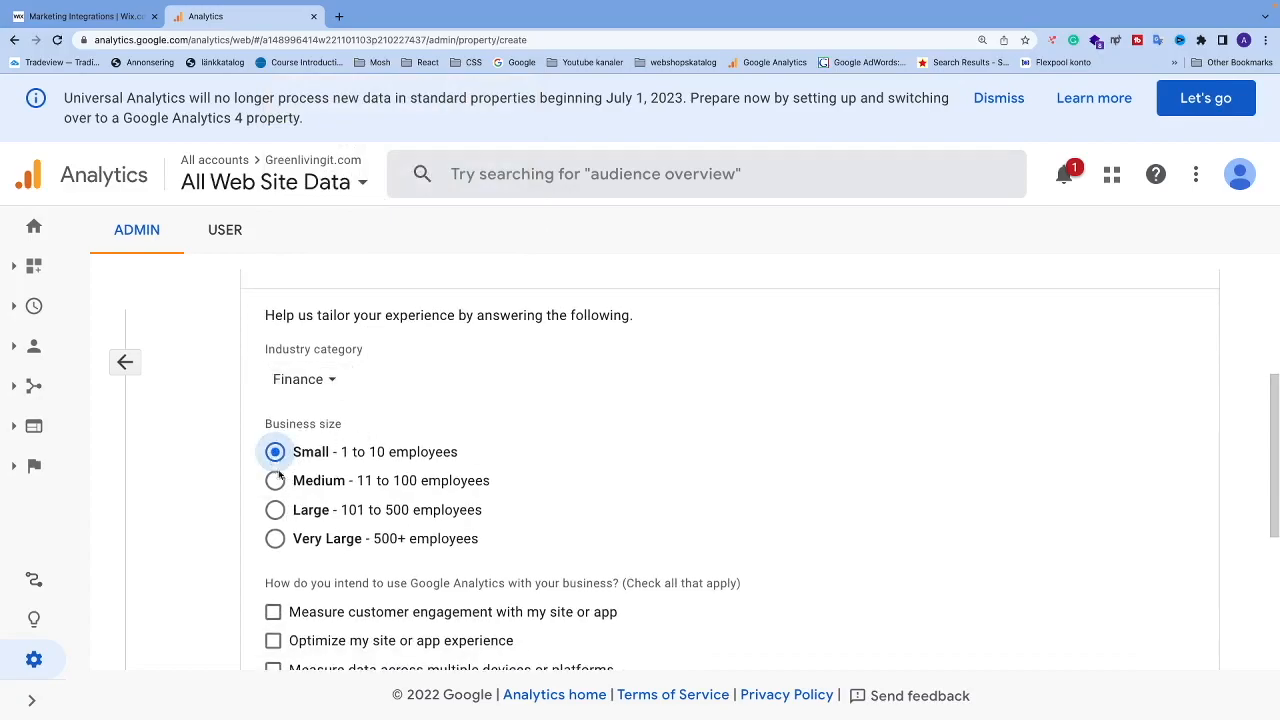
Step: Choose Other as the intended use of Google Analytics, leave its description empty, and create the property
scroll(277, 470, "down", 3)
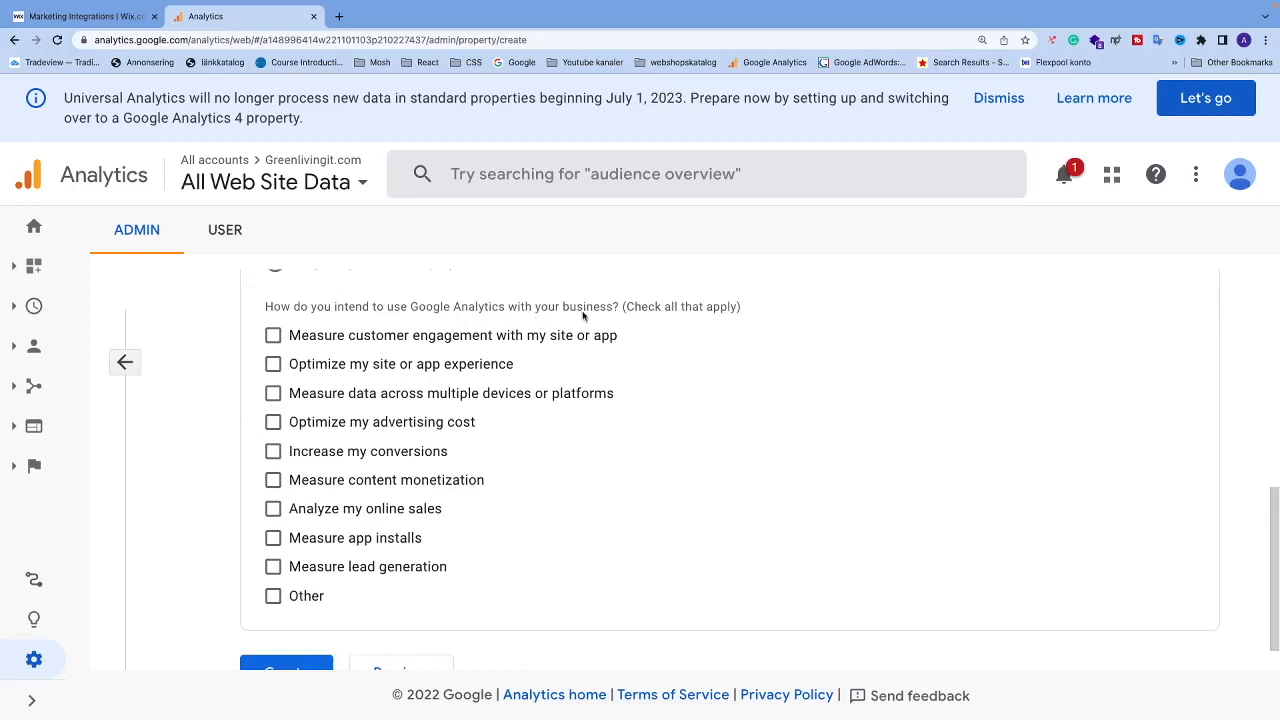
left_click(273, 564)
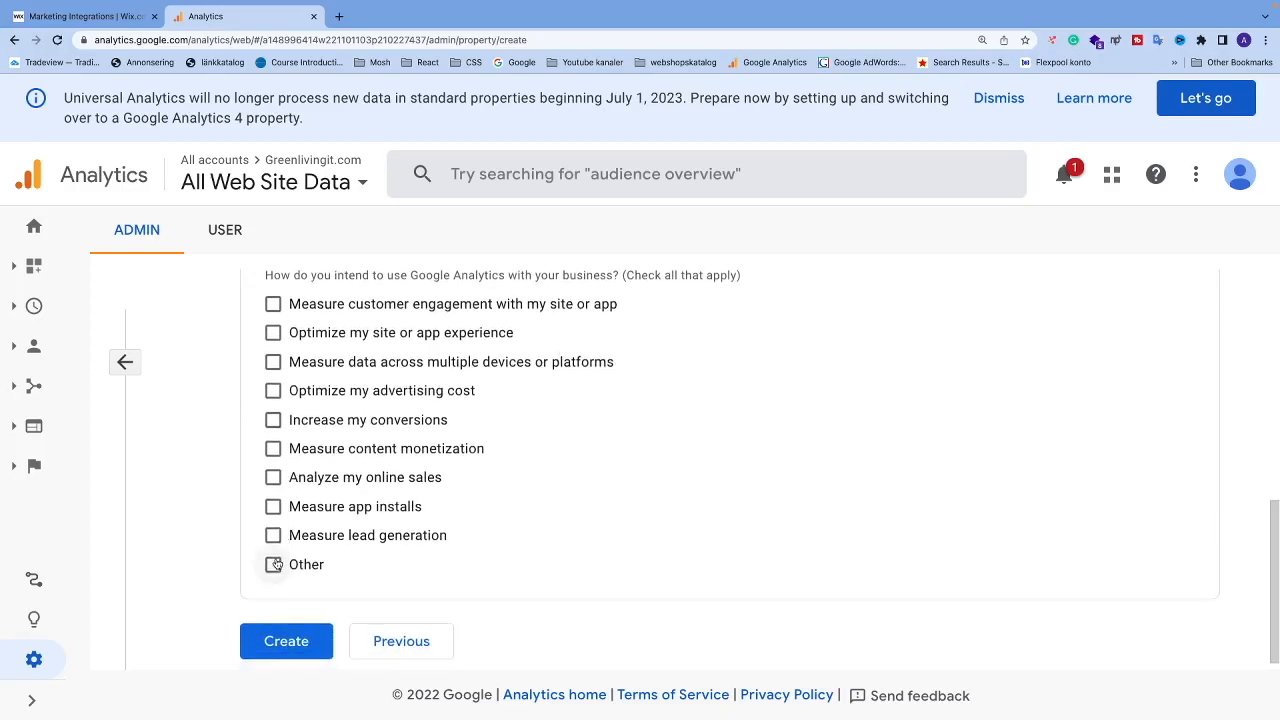
scroll(370, 540, "down", 1)
left_click(389, 533)
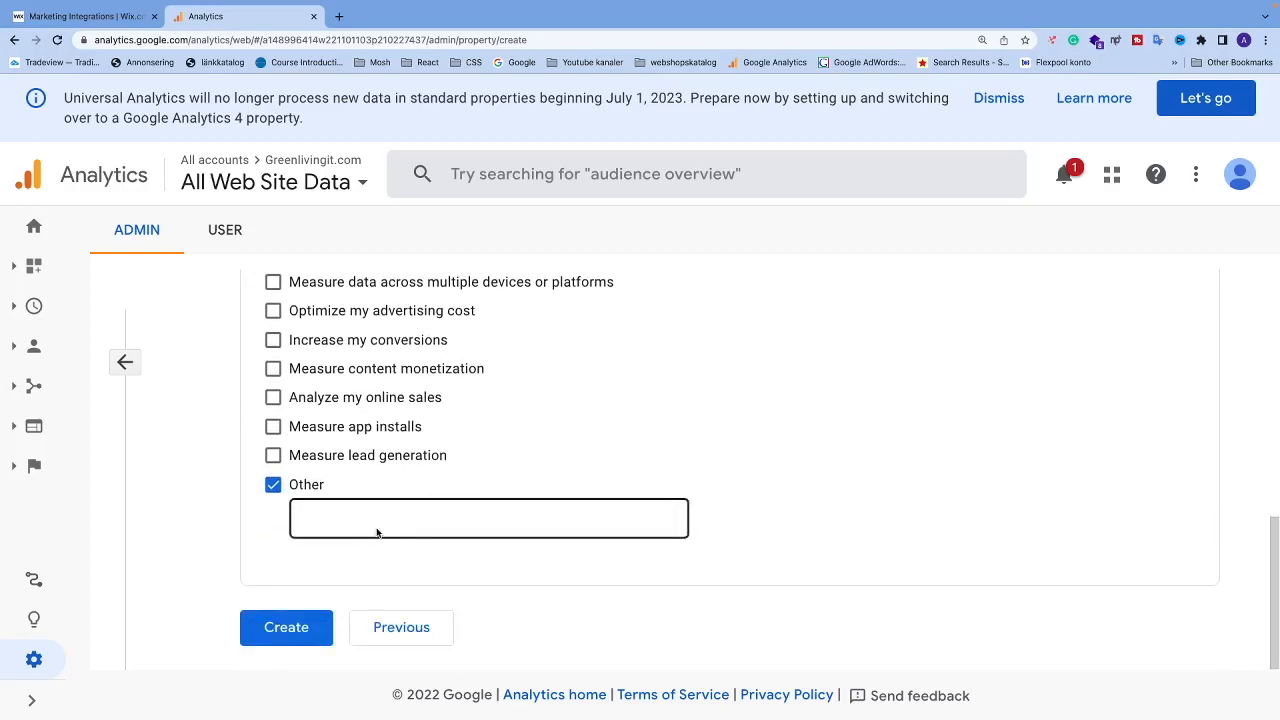
left_click(286, 627)
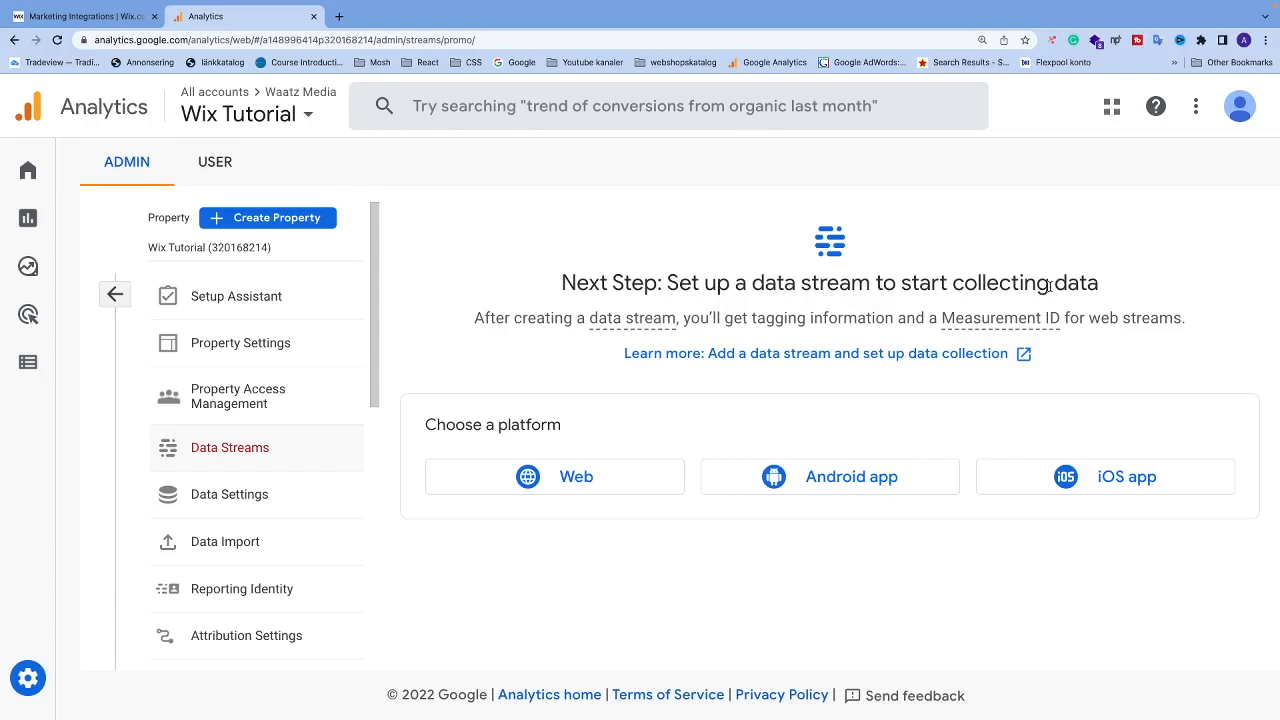
left_click(562, 479)
left_click(460, 284)
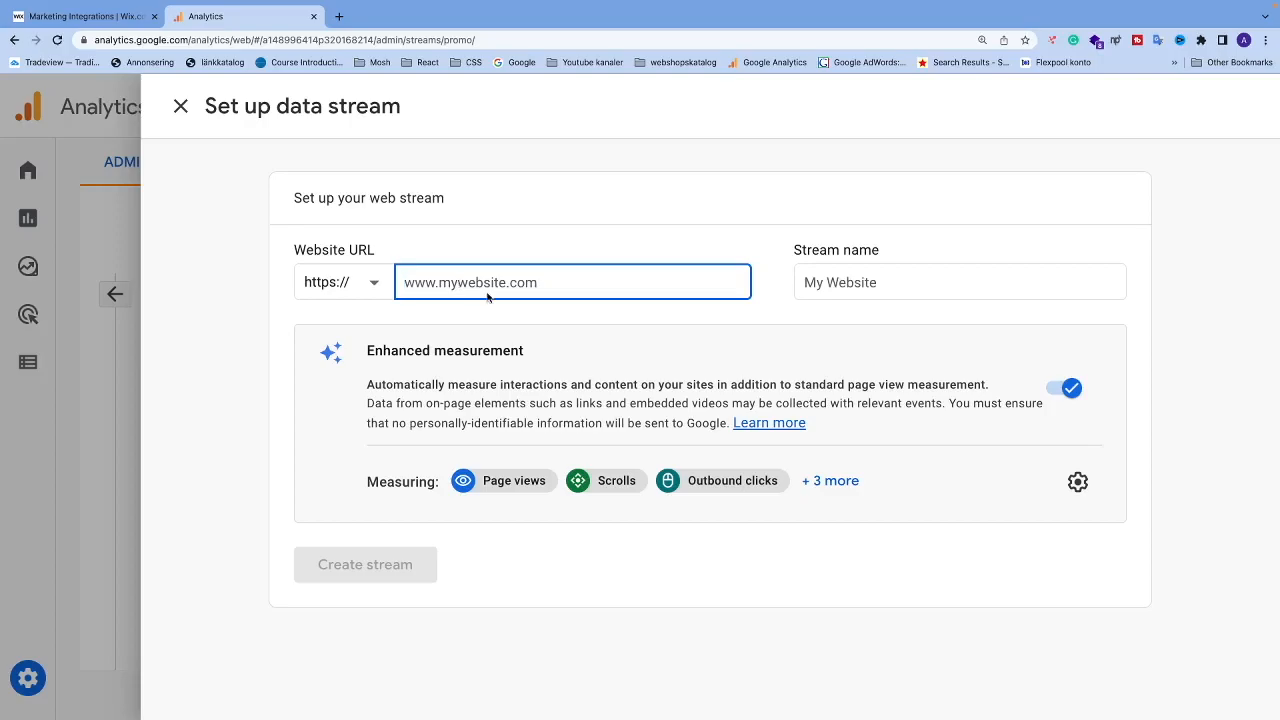
type("www.")
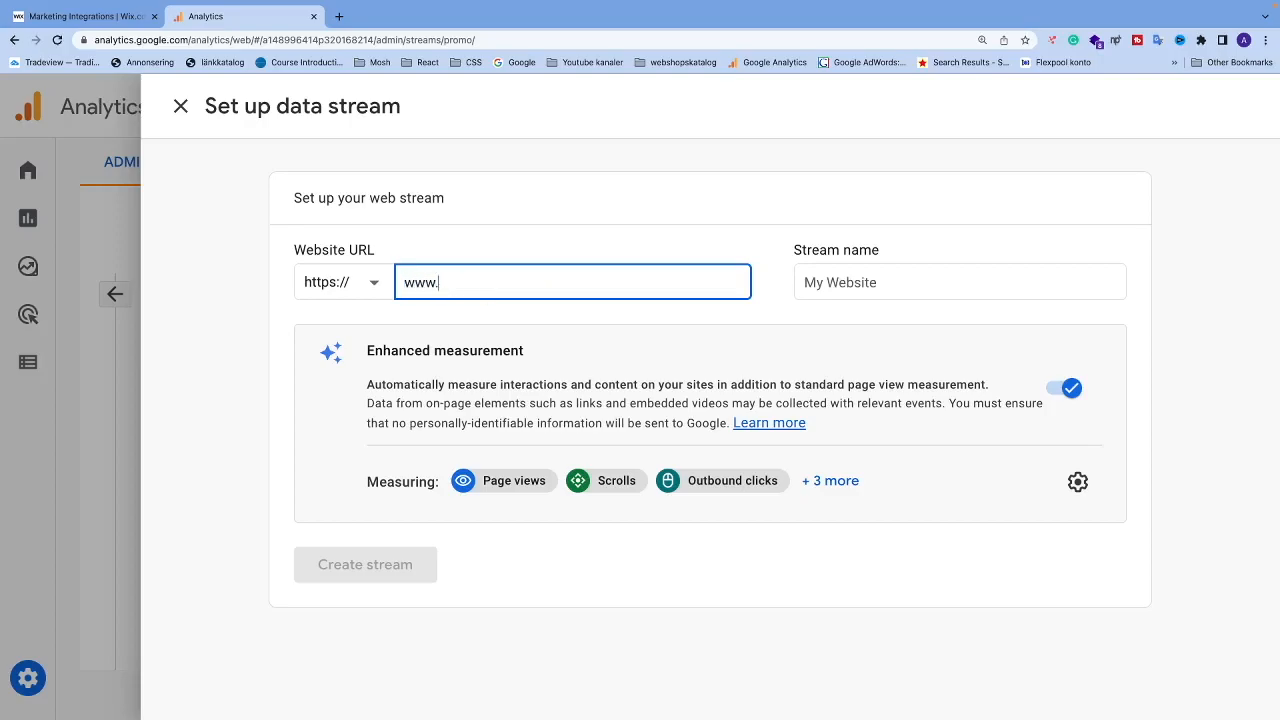
type("andreaswaatz.com")
left_click(820, 282)
type("Wix Website")
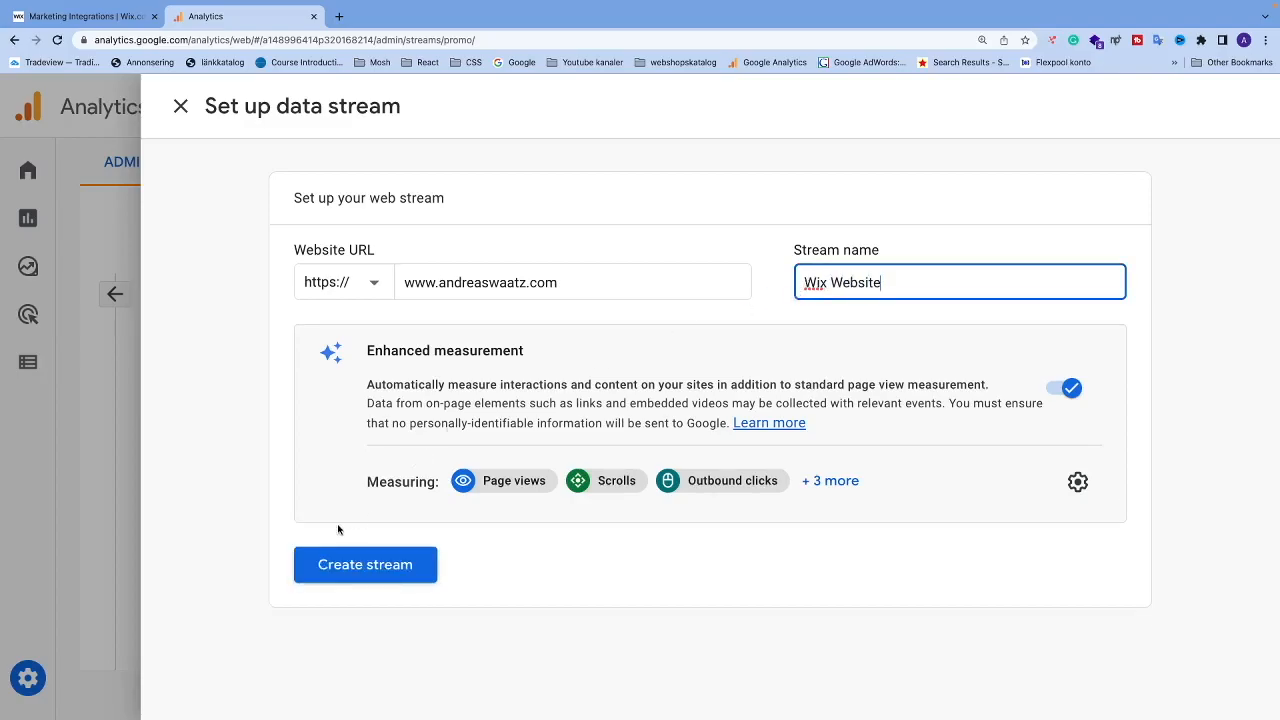
left_click(347, 566)
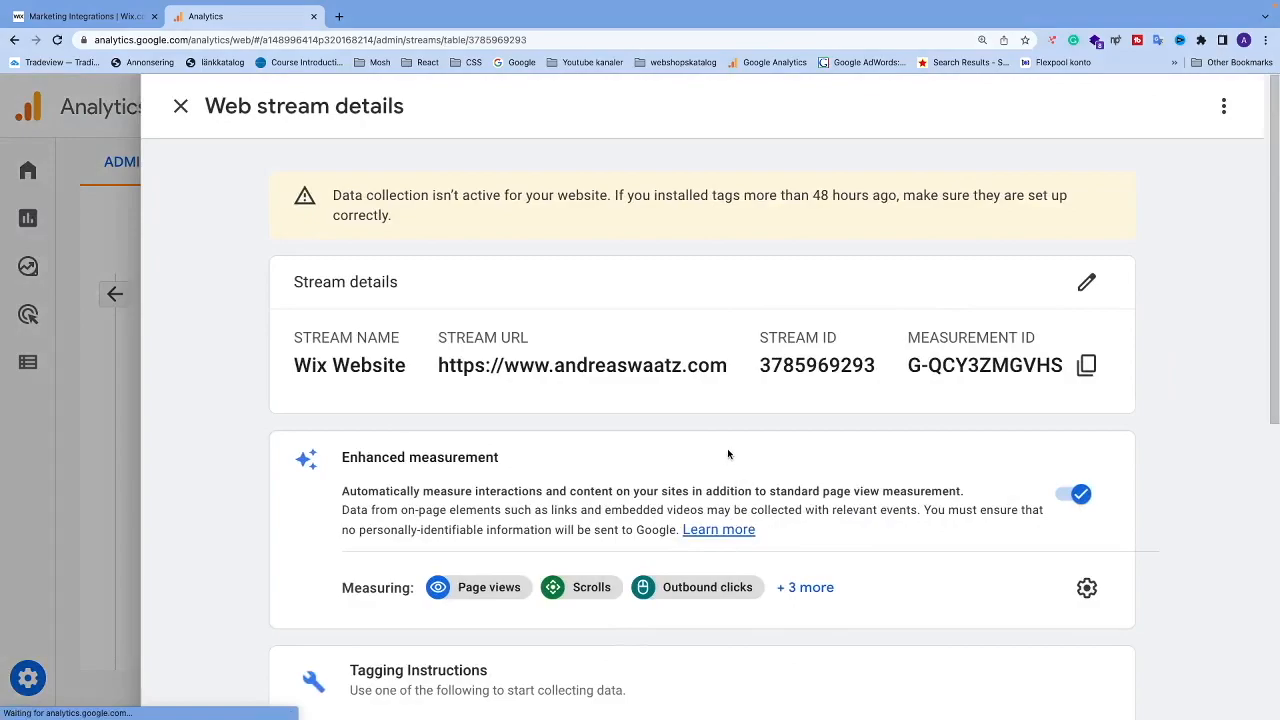
Step: Review the new web stream's details and copy its measurement ID to the clipboard
scroll(515, 470, "down", 5)
scroll(515, 472, "up", 5)
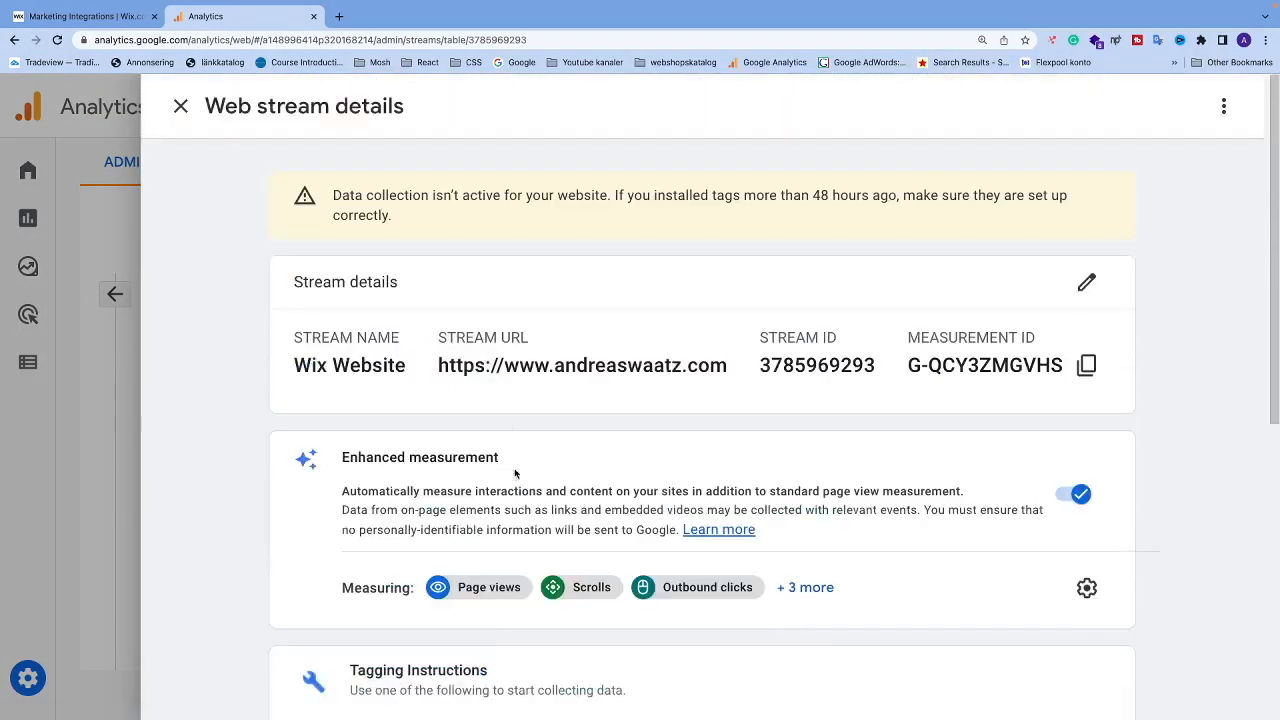
scroll(676, 328, "down", 3)
scroll(666, 357, "up", 3)
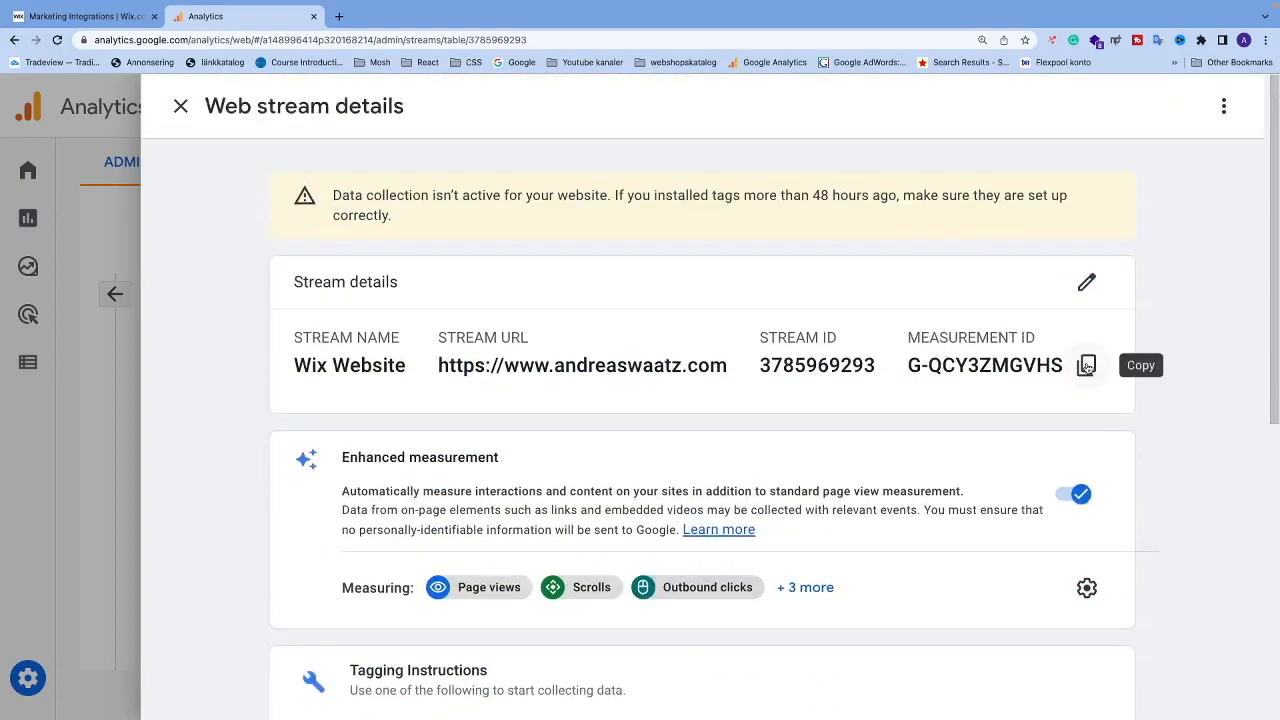
left_click(1087, 366)
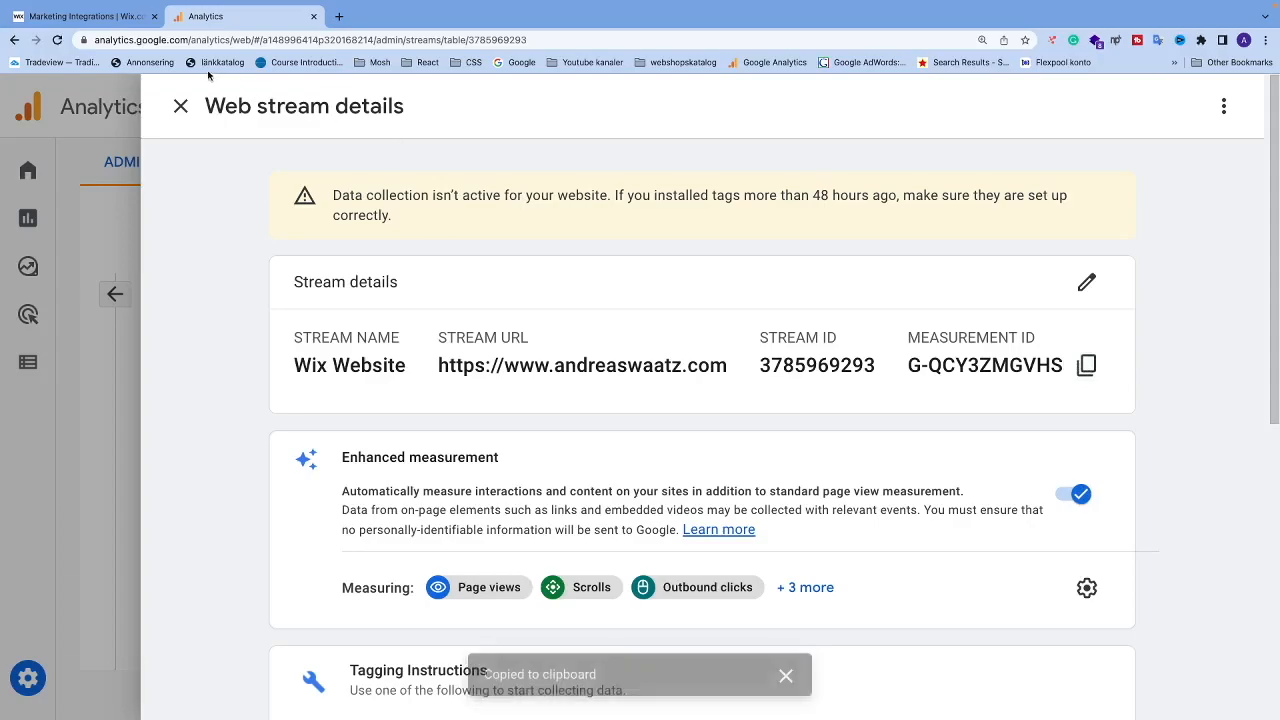
Step: Switch to the Wix dashboard, add the copied measurement ID as the site's Google Analytics ID, and save it
left_click(88, 18)
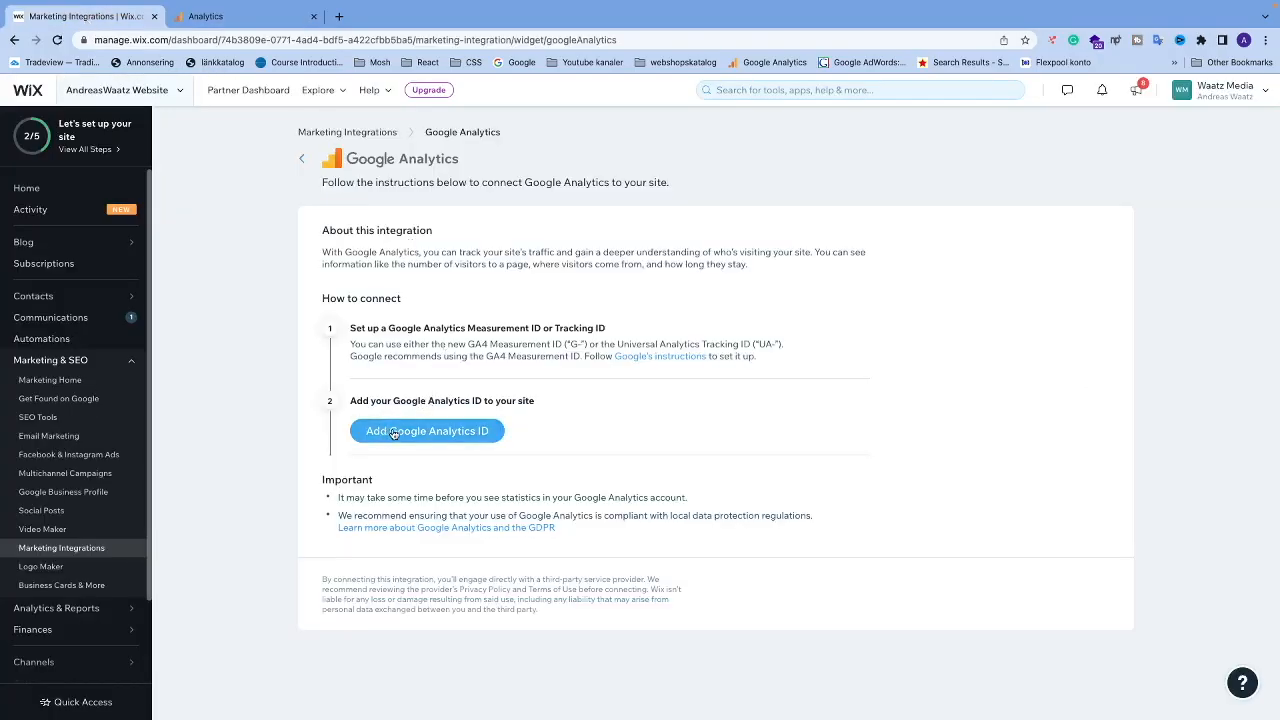
left_click(429, 432)
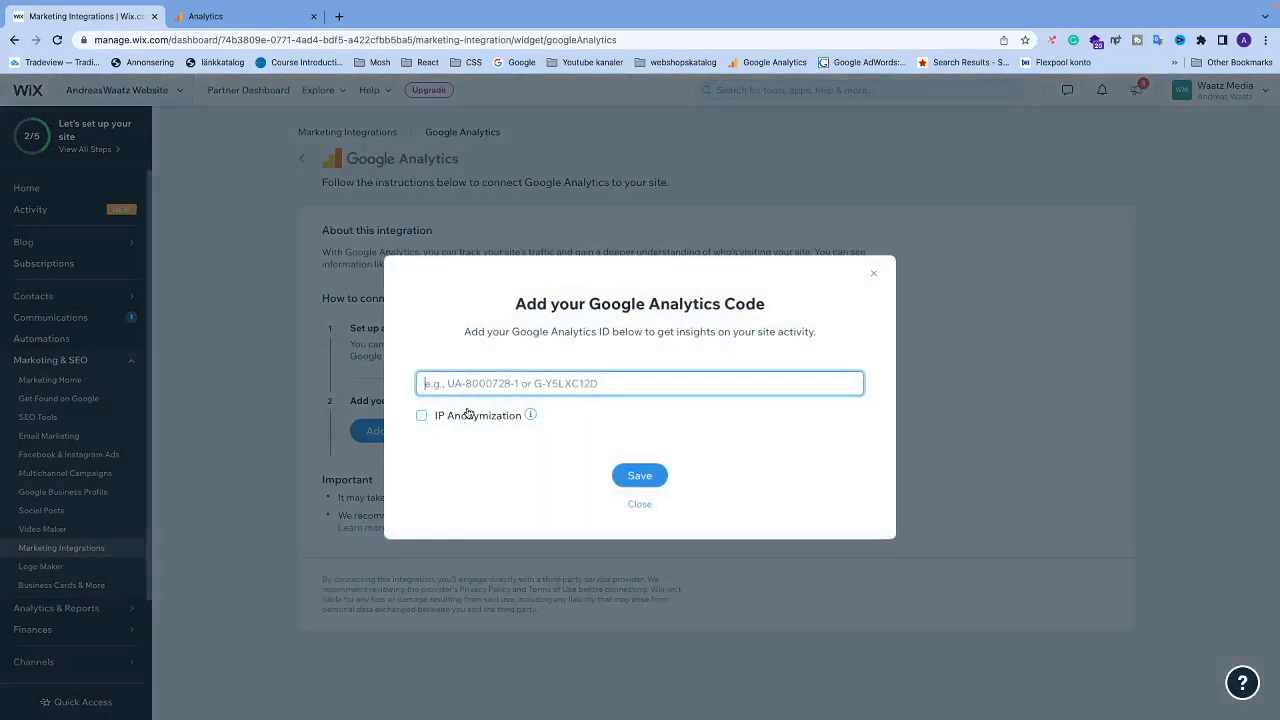
key("super+v")
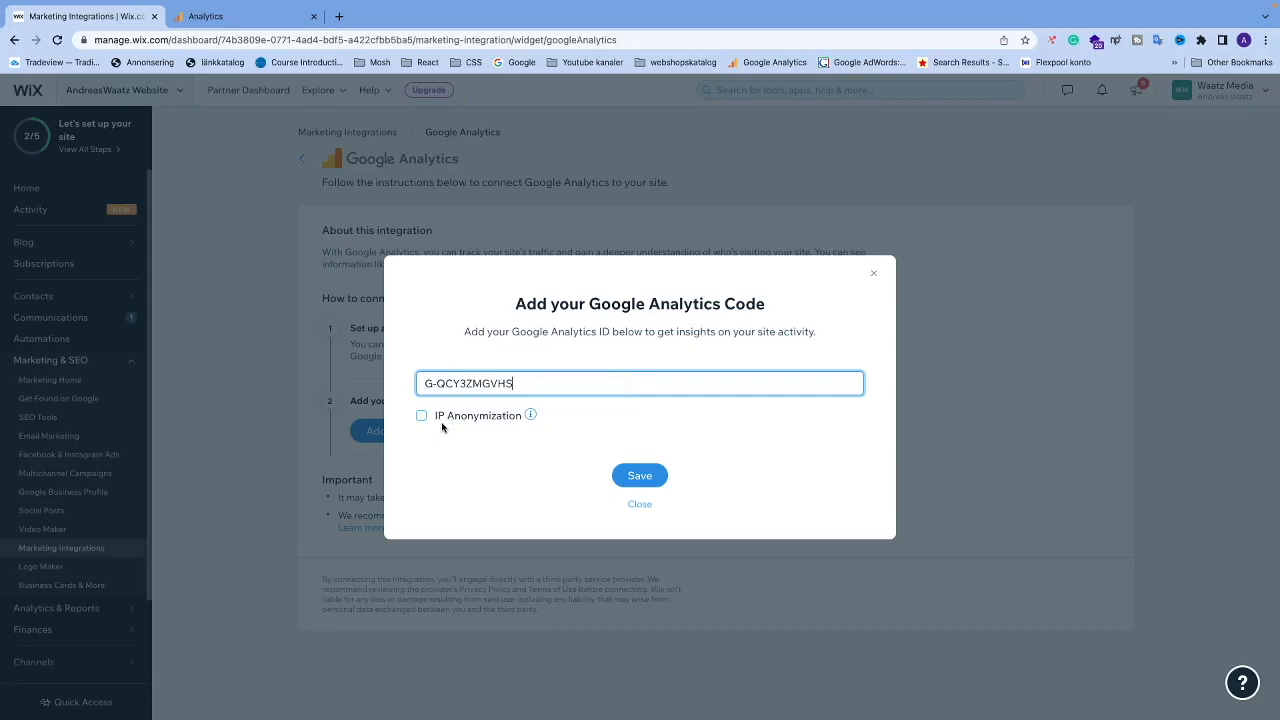
mouse_move(528, 420)
left_click(640, 475)
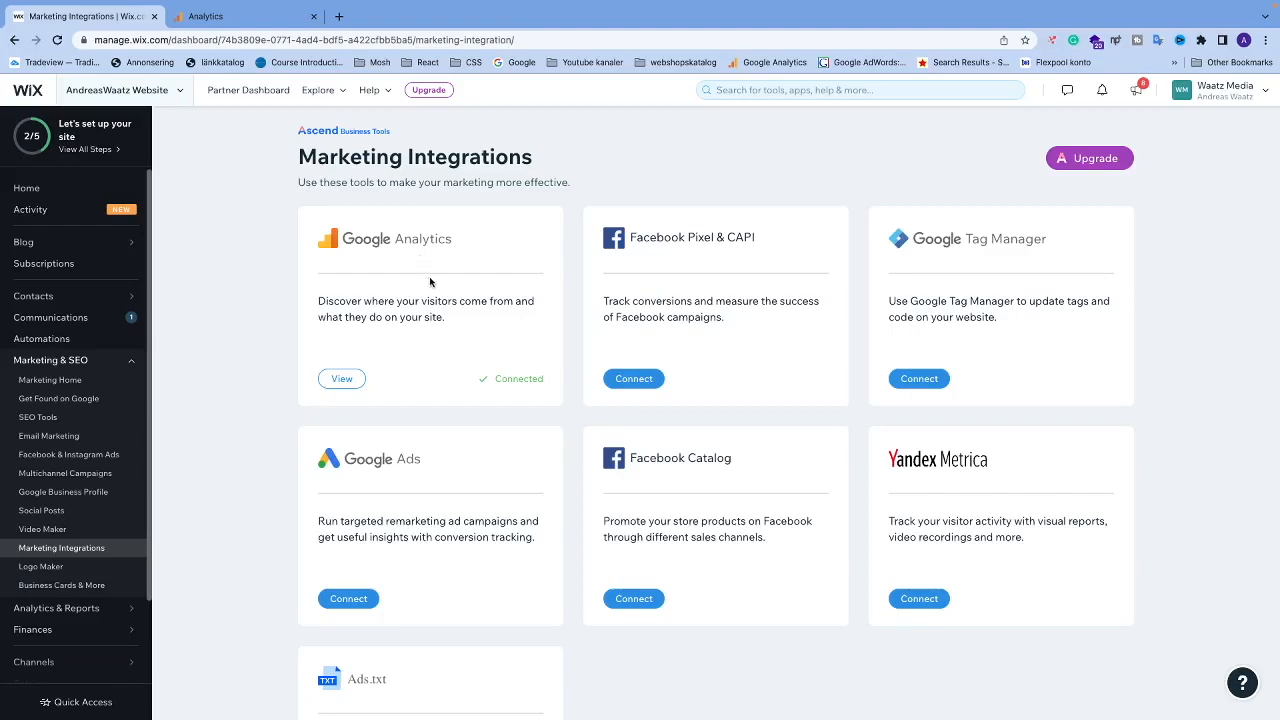
Step: Return to Google Analytics, close the web stream details, and open the Realtime report for the Wix Tutorial property
left_click(242, 20)
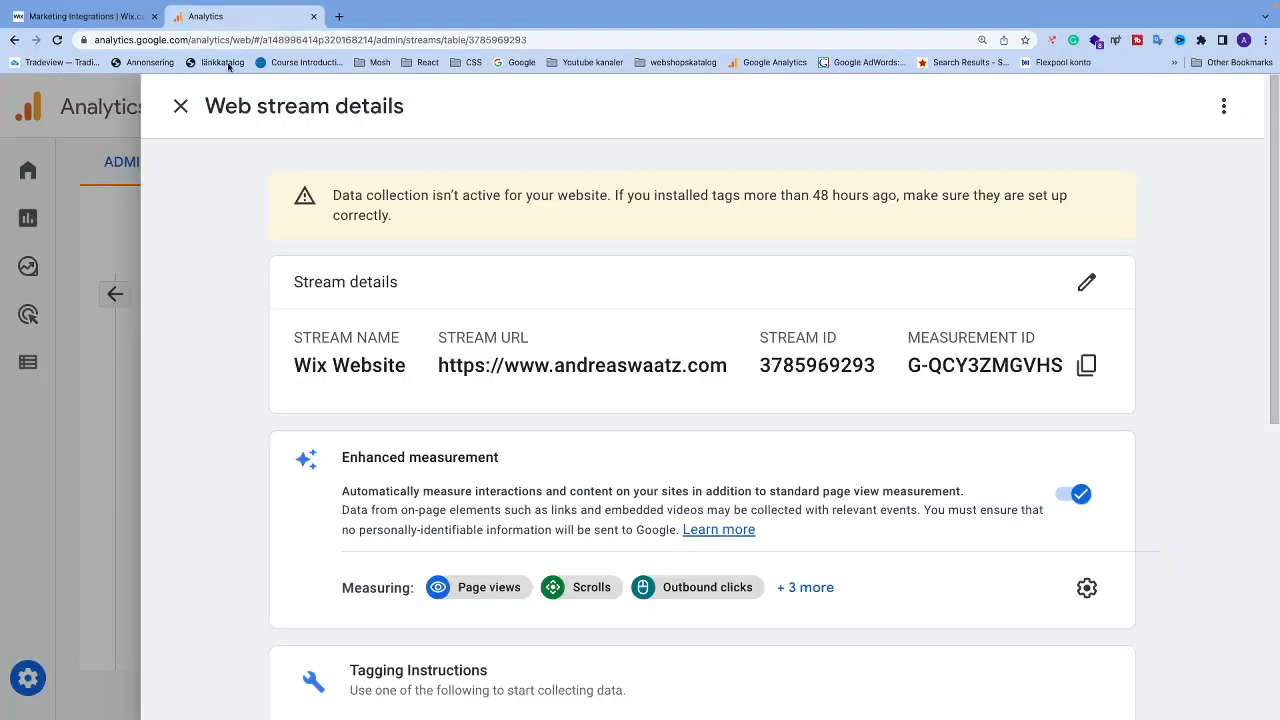
left_click(180, 106)
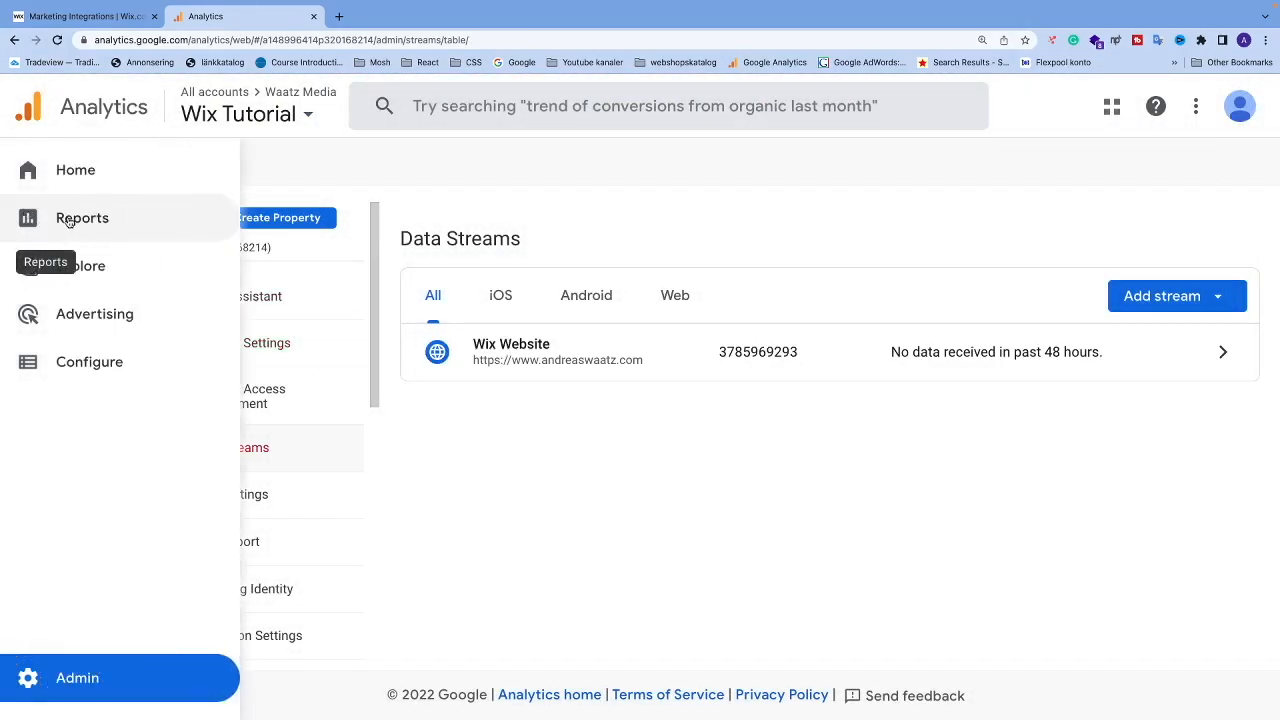
left_click(69, 220)
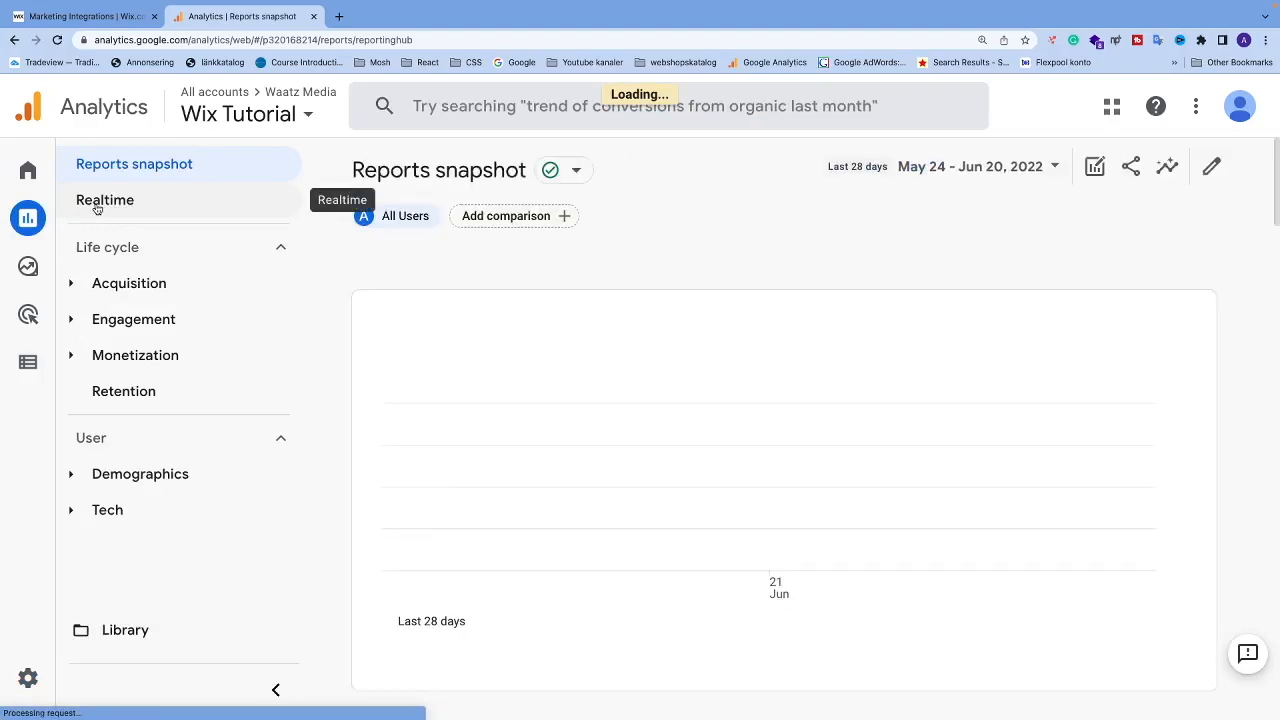
left_click(97, 208)
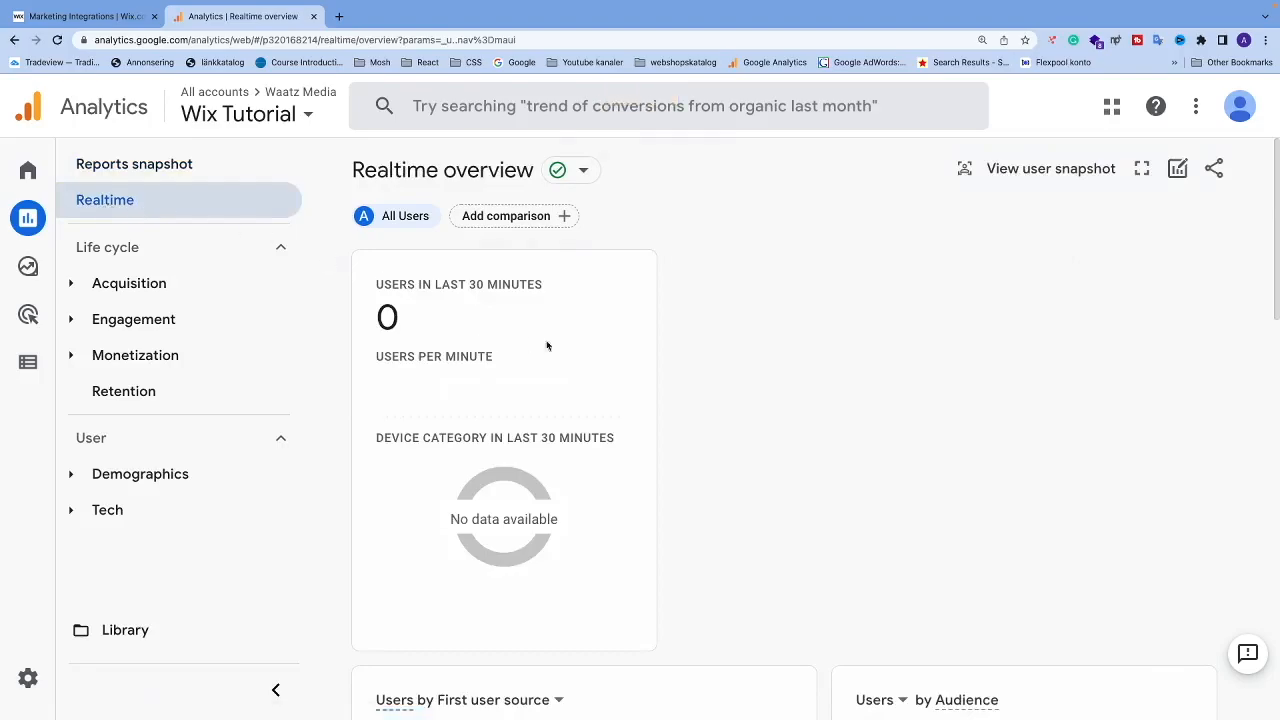
scroll(686, 349, "down", 5)
scroll(686, 349, "up", 1)
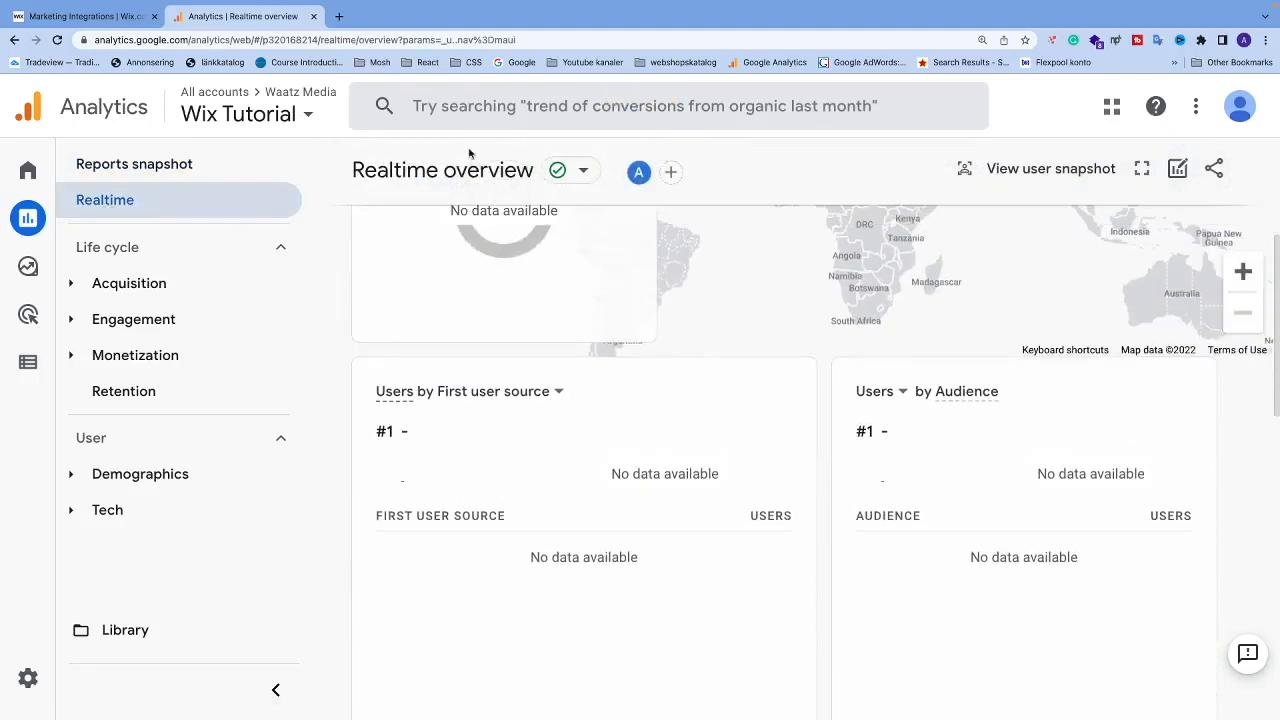
Step: Open the live Wix website in a new browser tab to generate a test visit
left_click(340, 17)
left_click(340, 38)
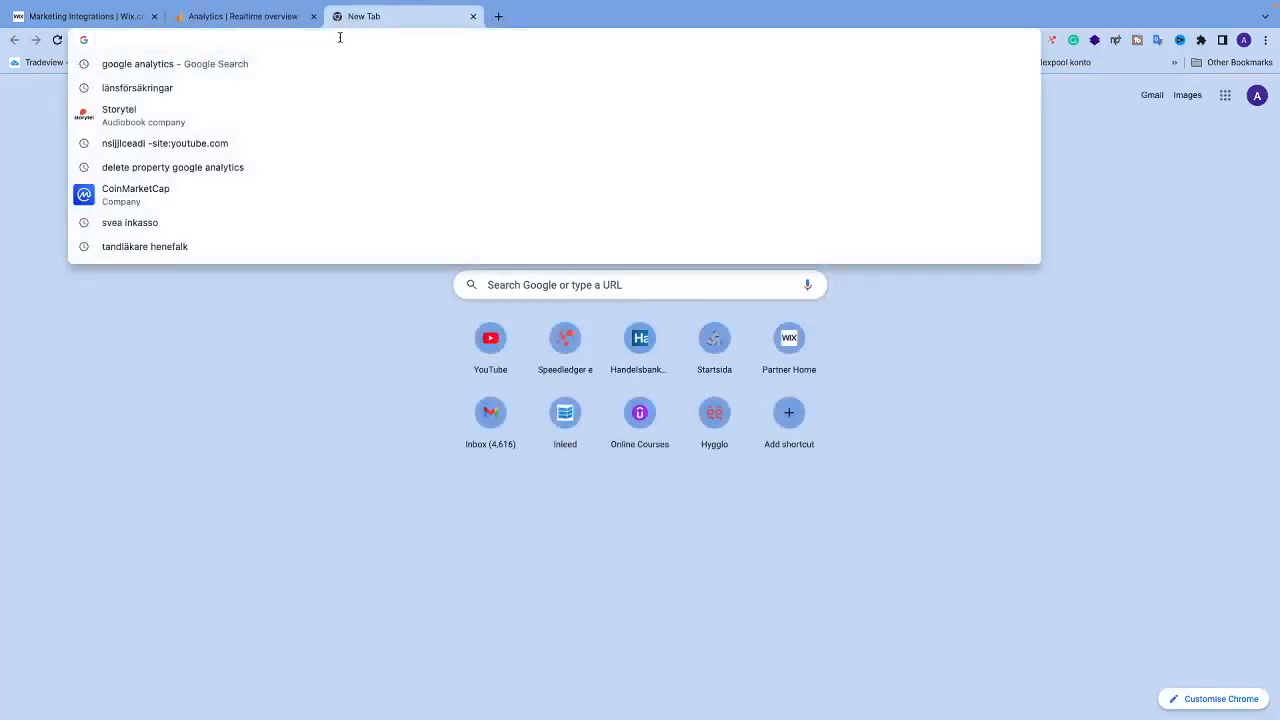
type("andr")
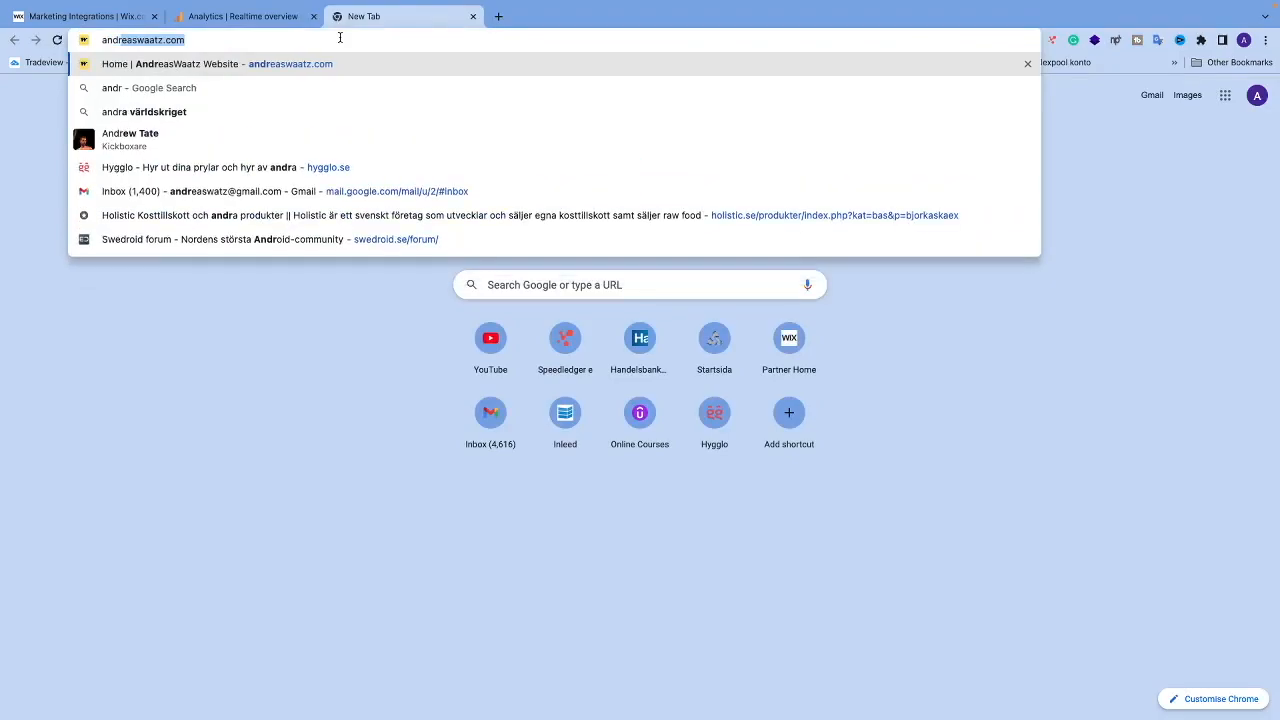
key("Return")
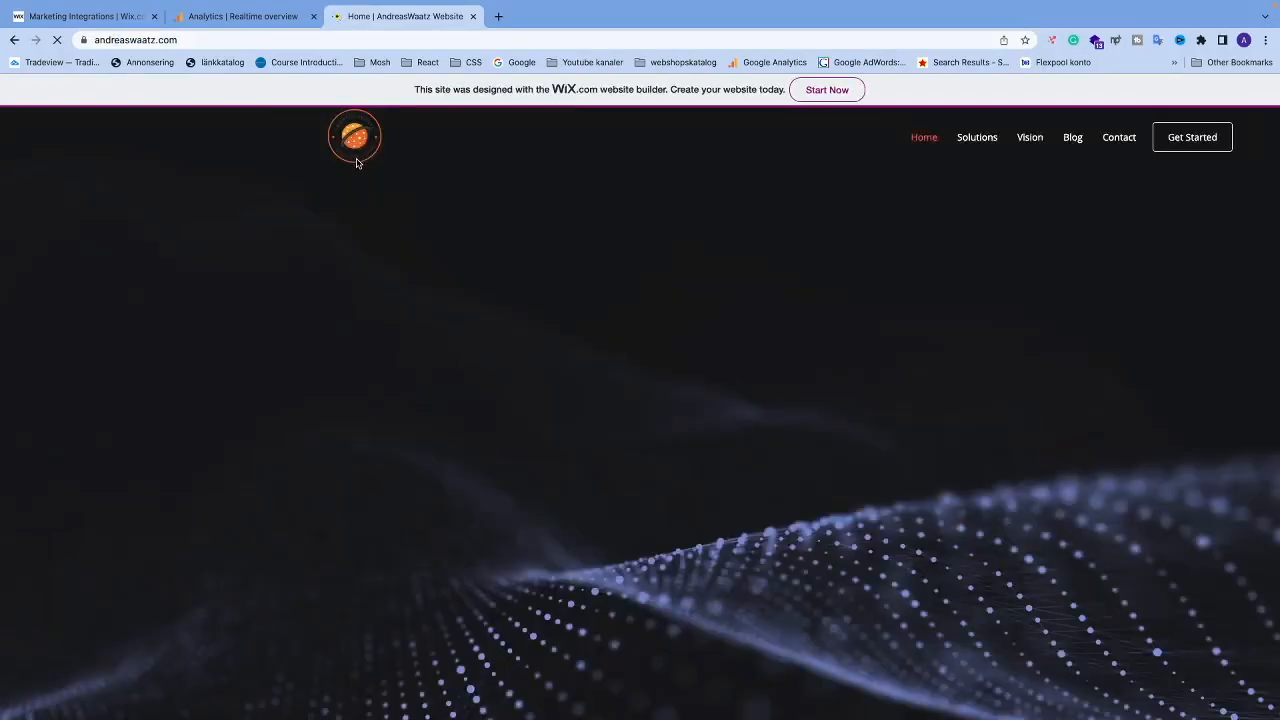
Step: Check the Realtime report in Google Analytics for the test visit's page views and events, comparing it with the open website
left_click(233, 17)
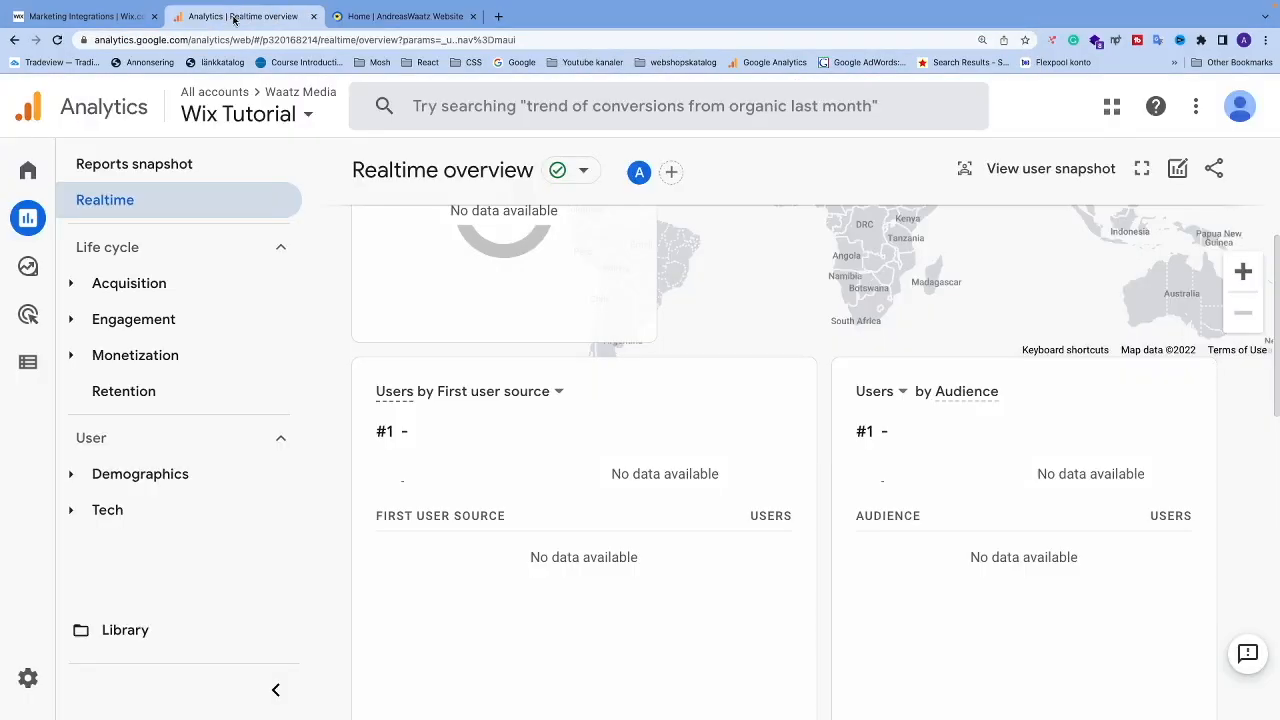
scroll(869, 515, "down", 3)
scroll(869, 518, "up", 5)
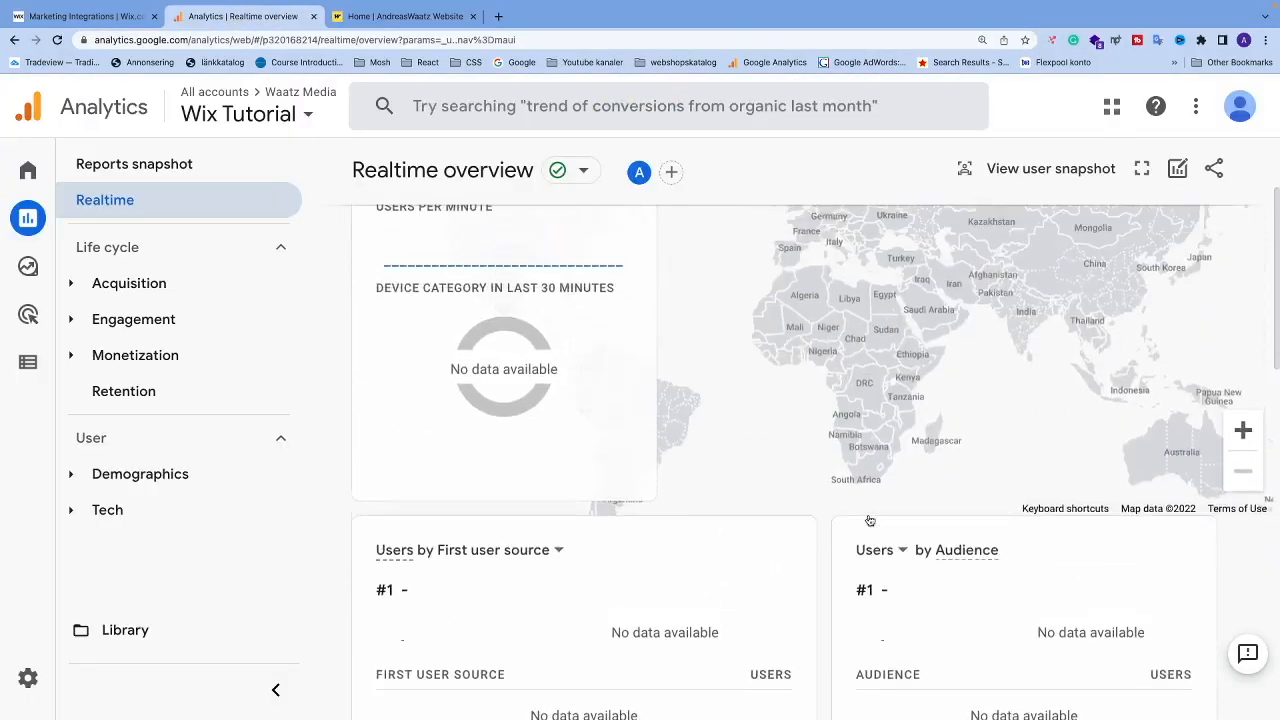
scroll(630, 526, "down", 10)
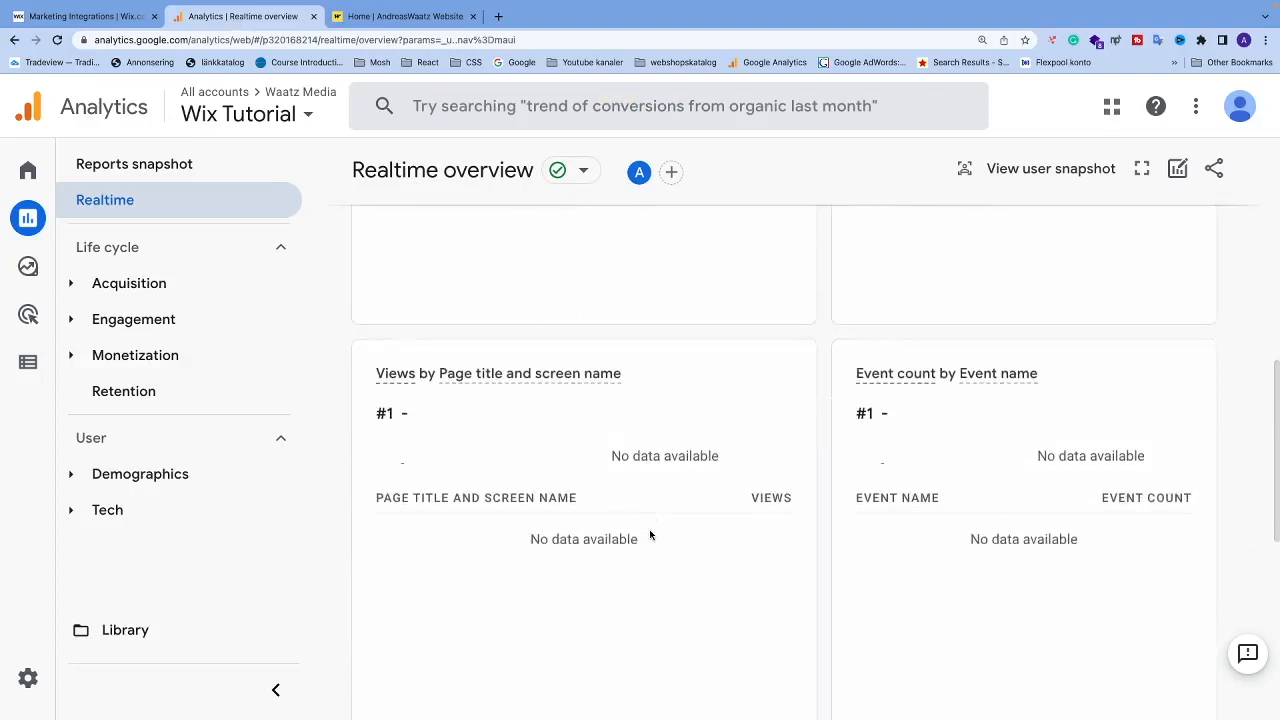
scroll(650, 535, "down", 2)
scroll(650, 535, "up", 5)
scroll(650, 535, "down", 2)
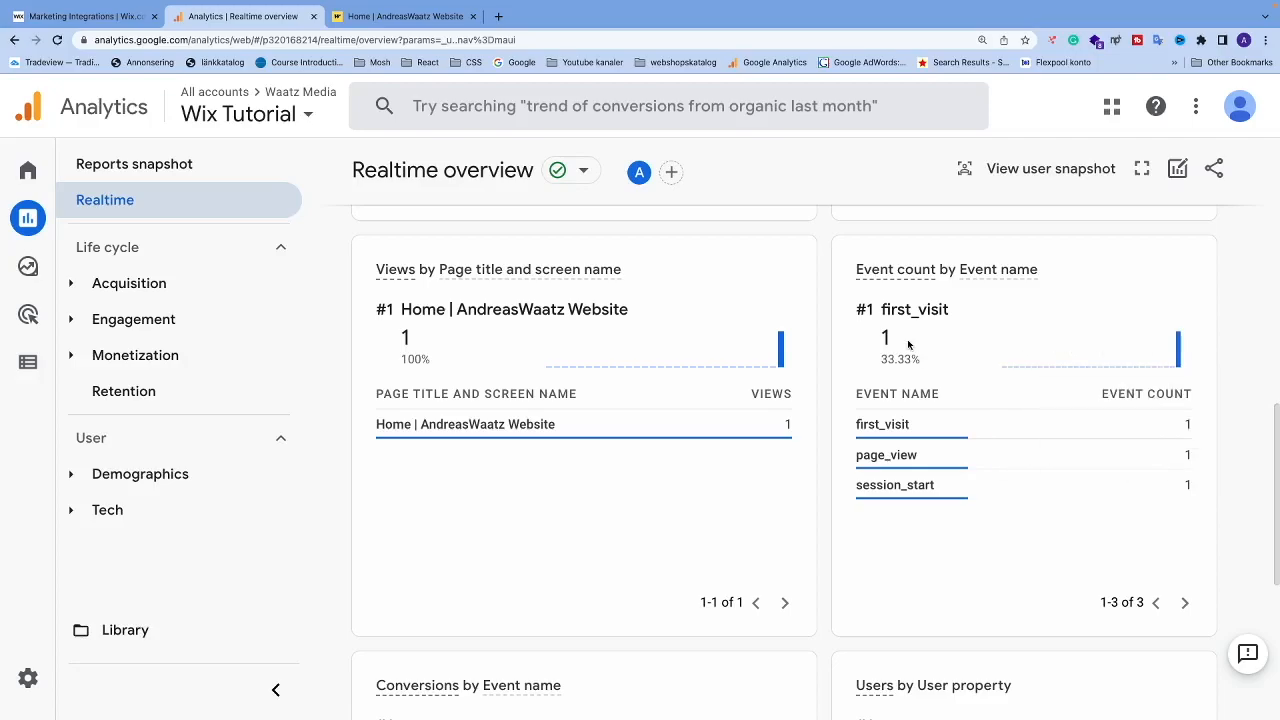
left_click(414, 16)
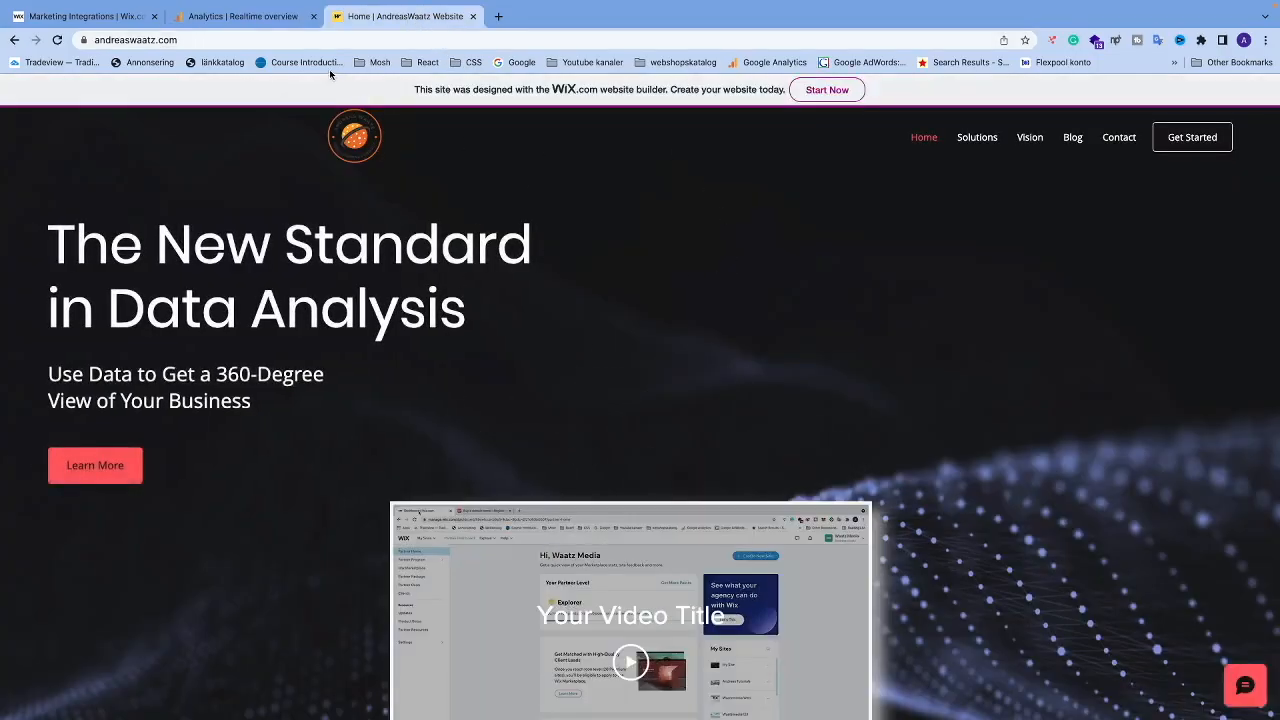
left_click(262, 17)
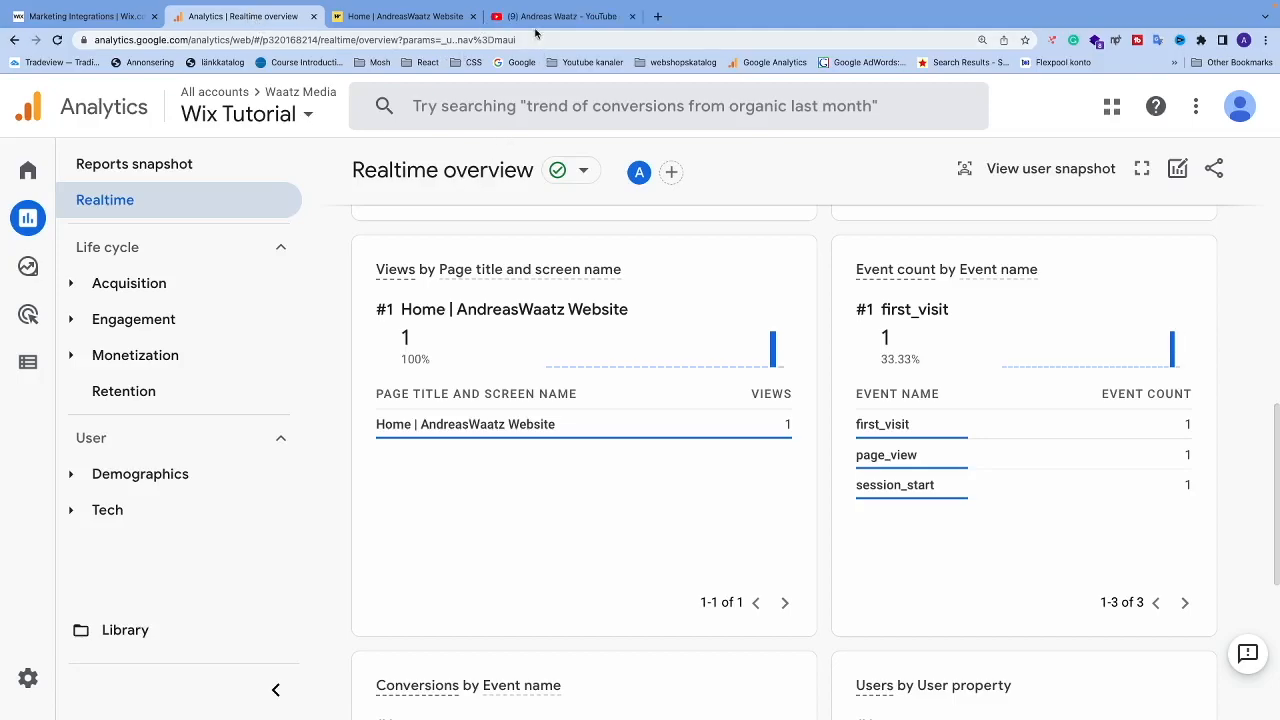
left_click(547, 17)
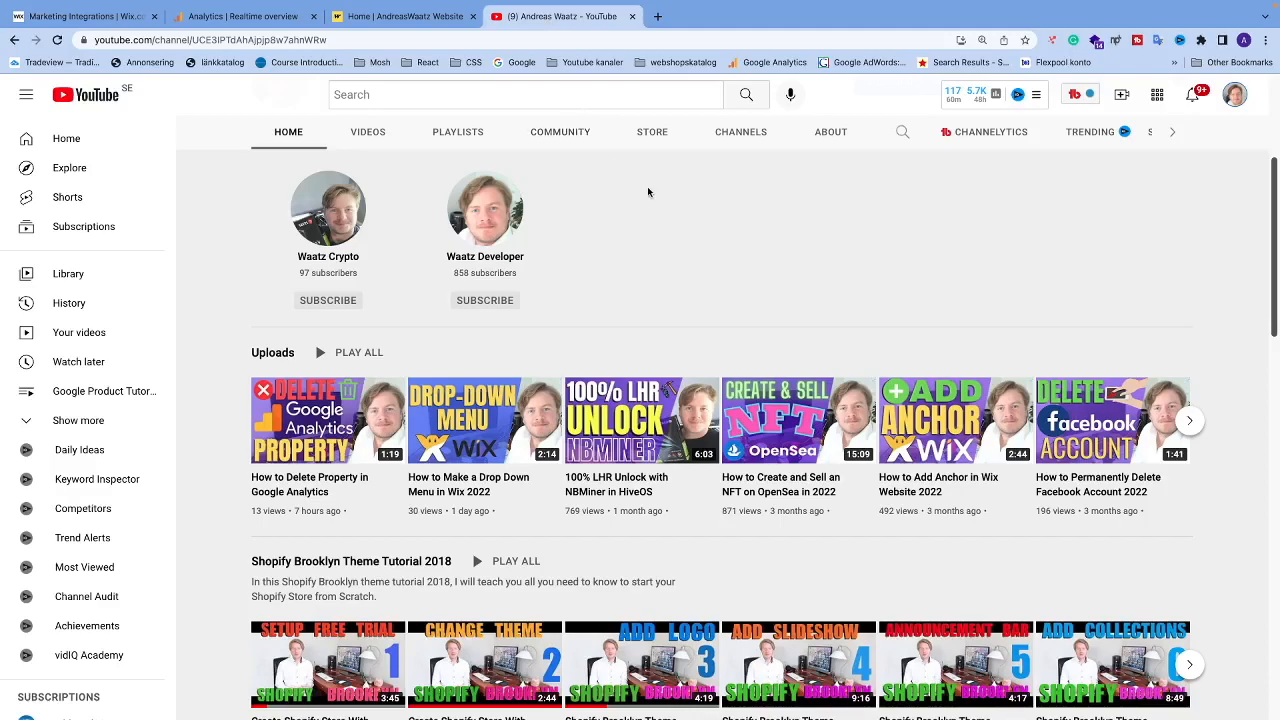
scroll(637, 566, "down", 1)
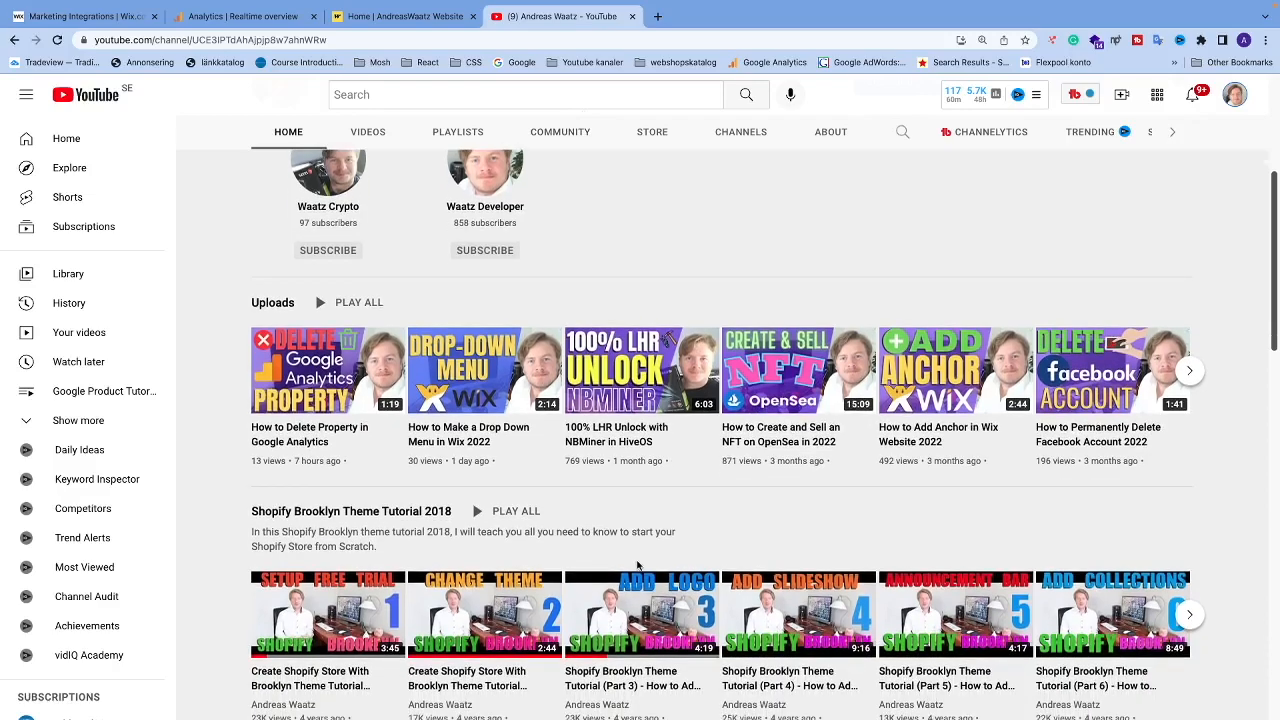